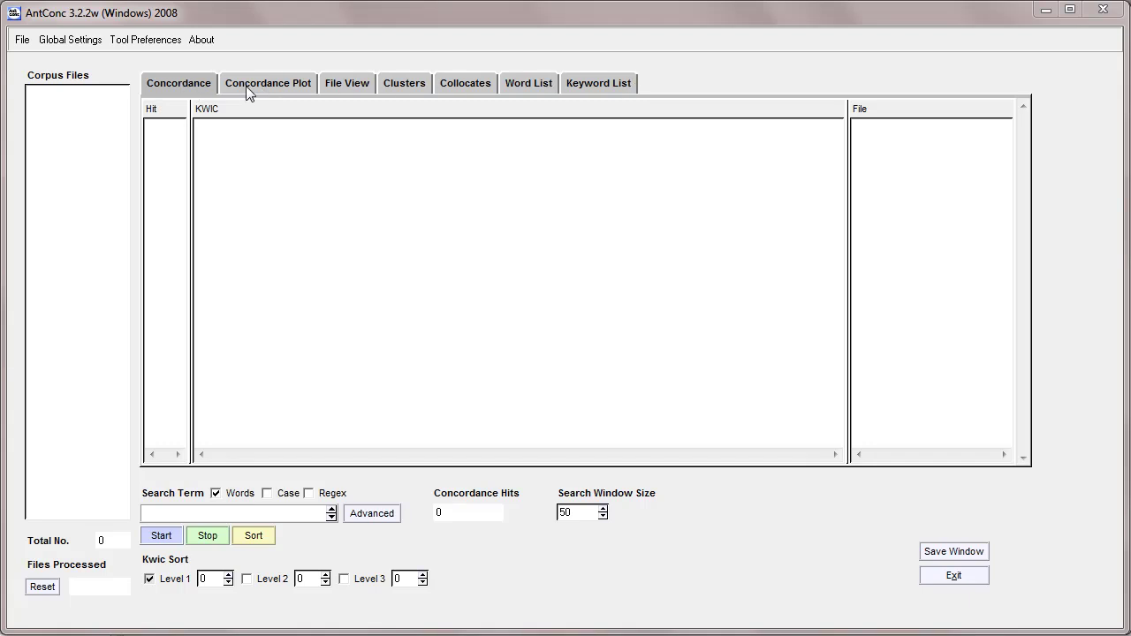
# Step: Switch AntConc from the concordance table to the File View tool
pyautogui.click(345, 86)
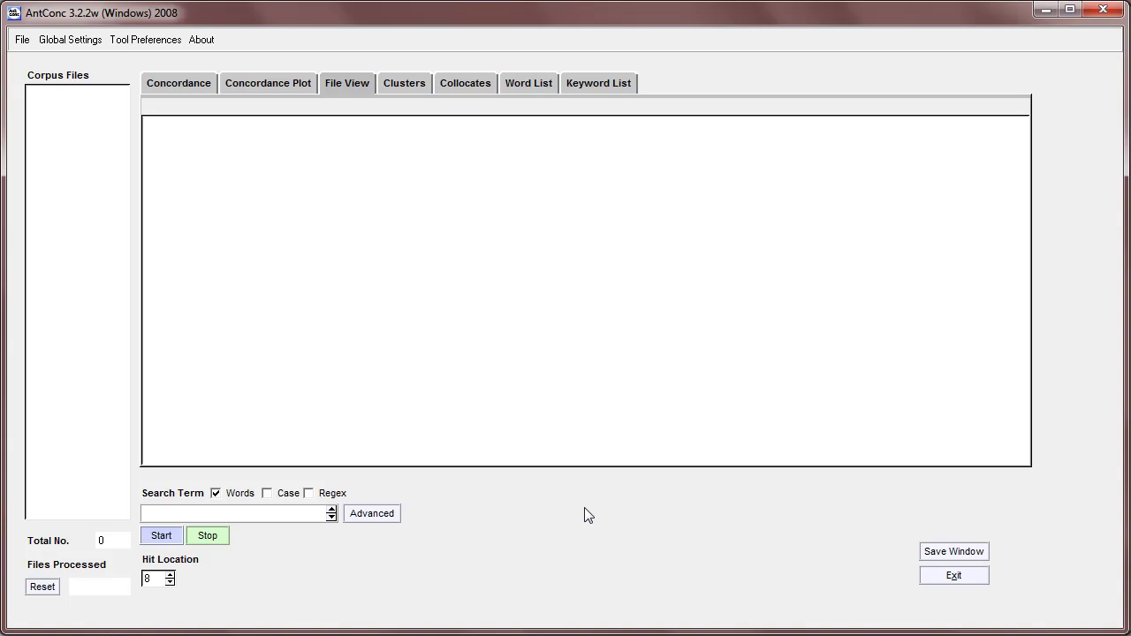
# Step: Load all ten pami_2009_abs_06 .txt files from abstracts_corpus_non_tagged into the corpus
pyautogui.click(88, 44)
pyautogui.click(22, 41)
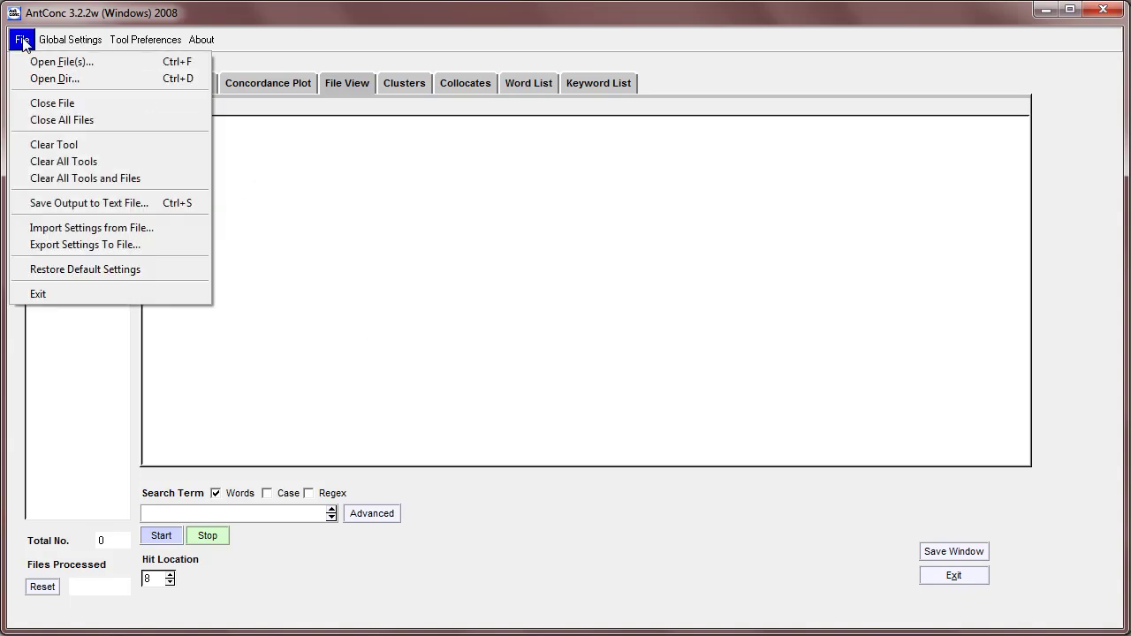
pyautogui.click(59, 64)
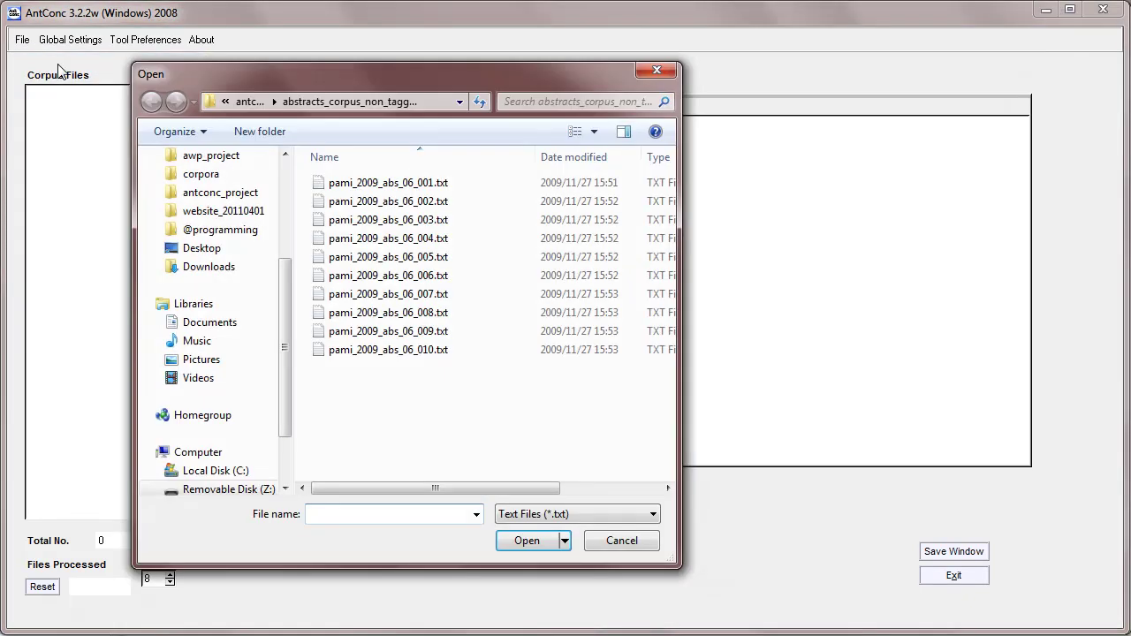
pyautogui.click(242, 101)
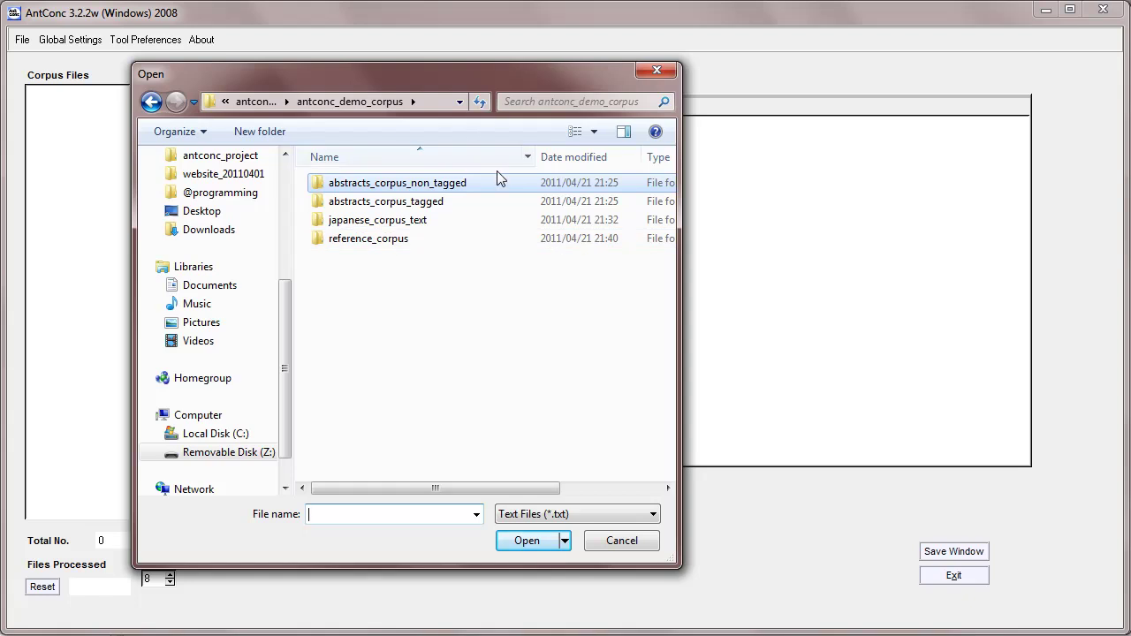
pyautogui.doubleClick(356, 186)
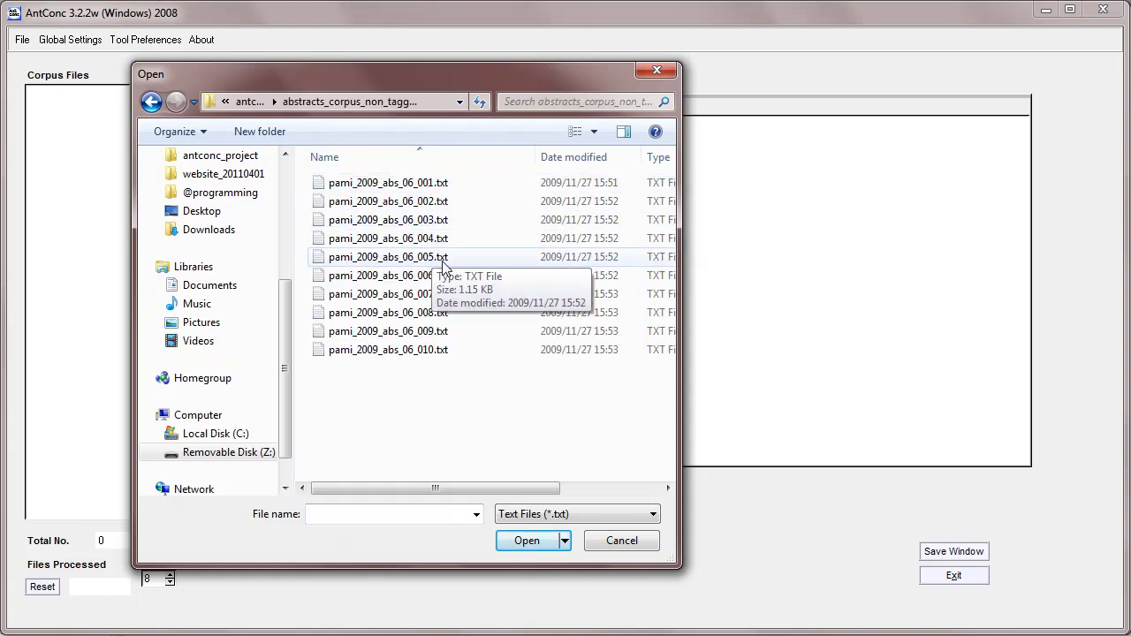
pyautogui.hotkey('ctrl', 'a')
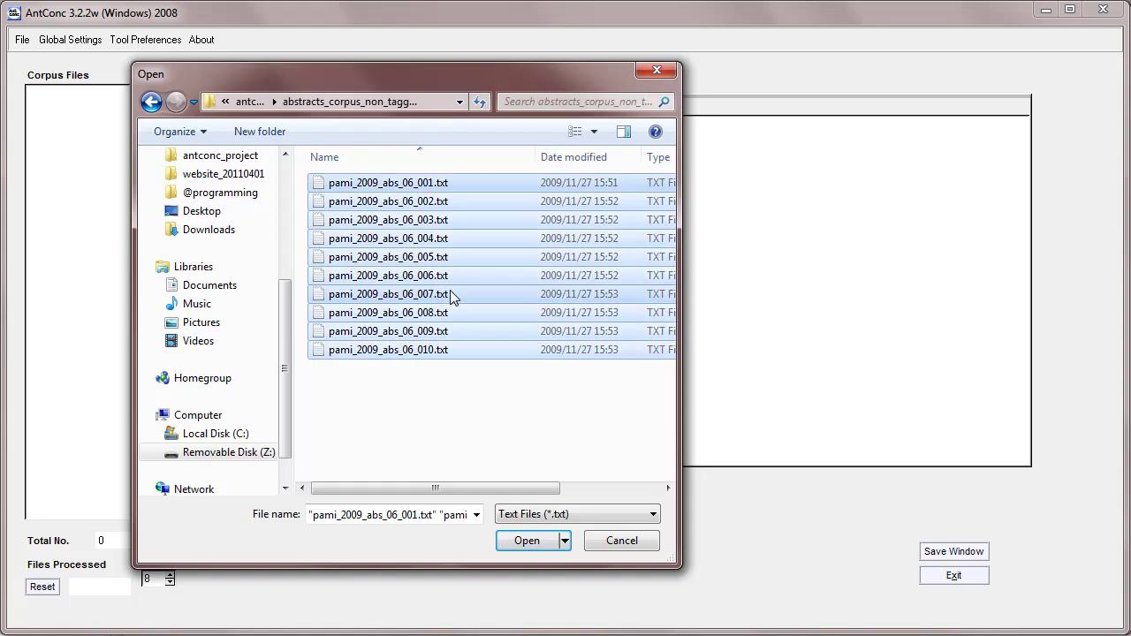
pyautogui.click(524, 541)
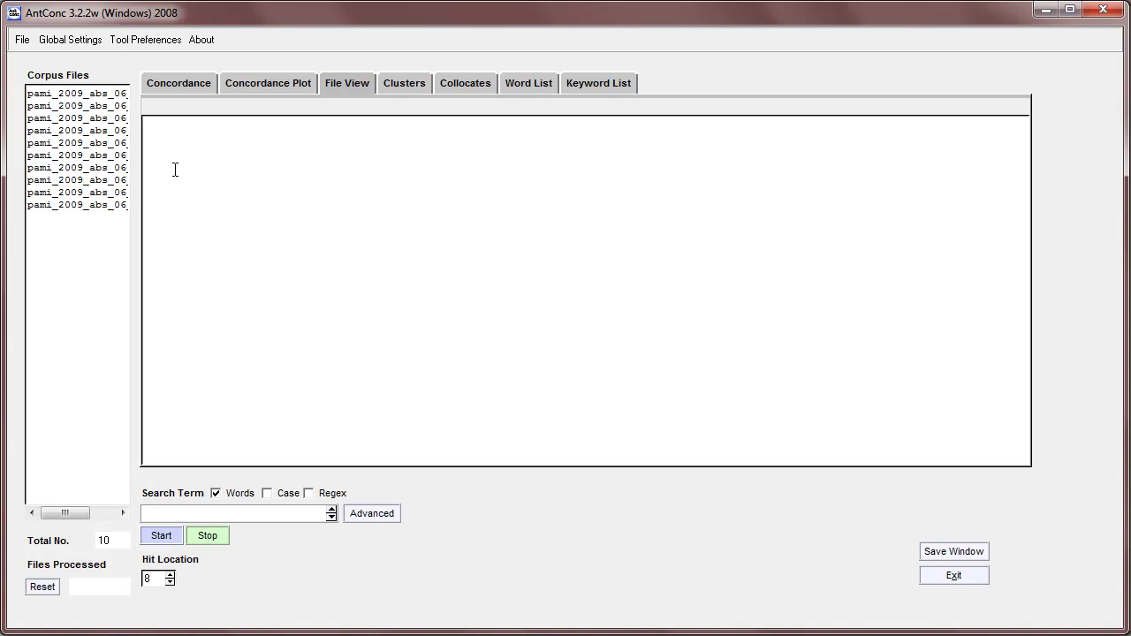
# Step: Browse several abstracts in Corpus Files, ending on pami_2009_abs_06_001.txt about iris biometric codes
pyautogui.click(61, 94)
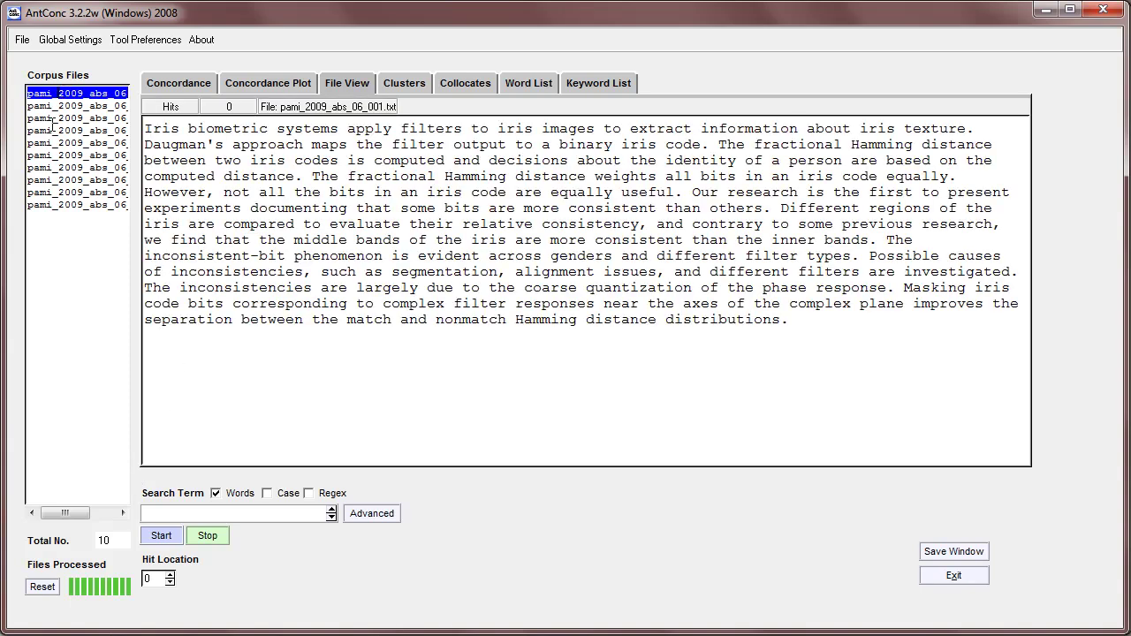
pyautogui.click(53, 129)
pyautogui.click(53, 179)
pyautogui.click(60, 152)
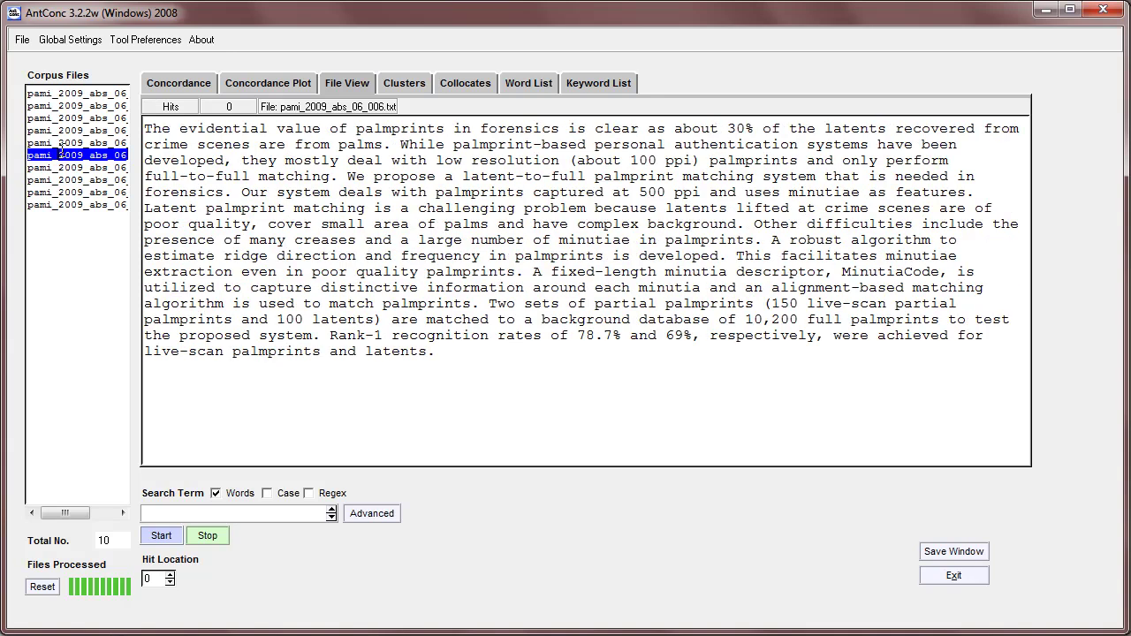
pyautogui.click(76, 118)
pyautogui.click(67, 204)
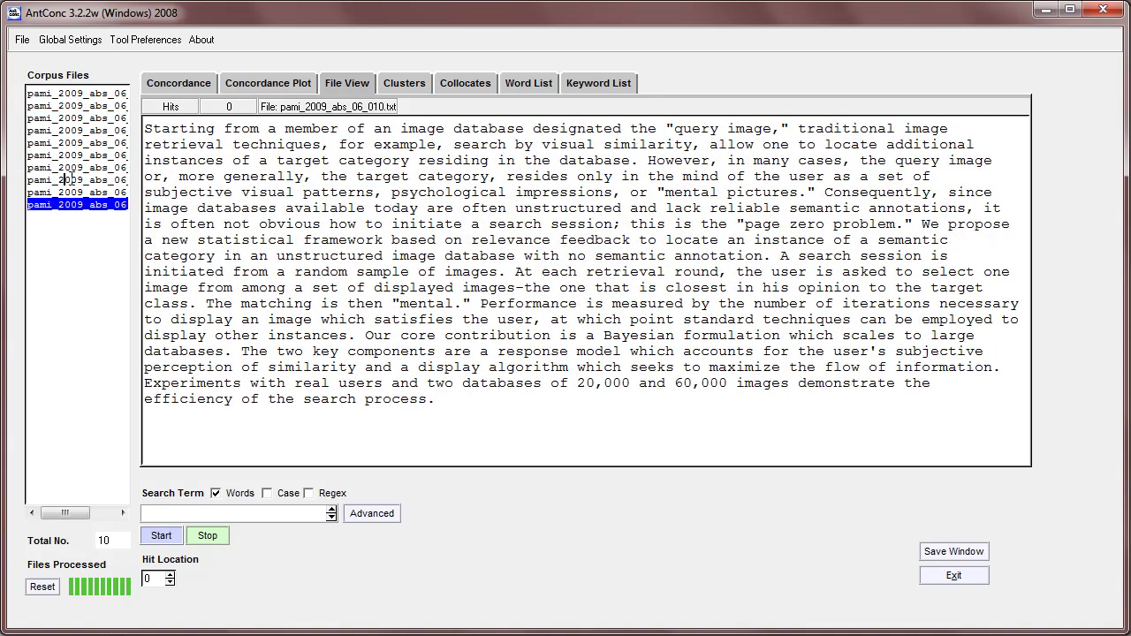
pyautogui.click(71, 180)
pyautogui.click(78, 142)
pyautogui.click(69, 93)
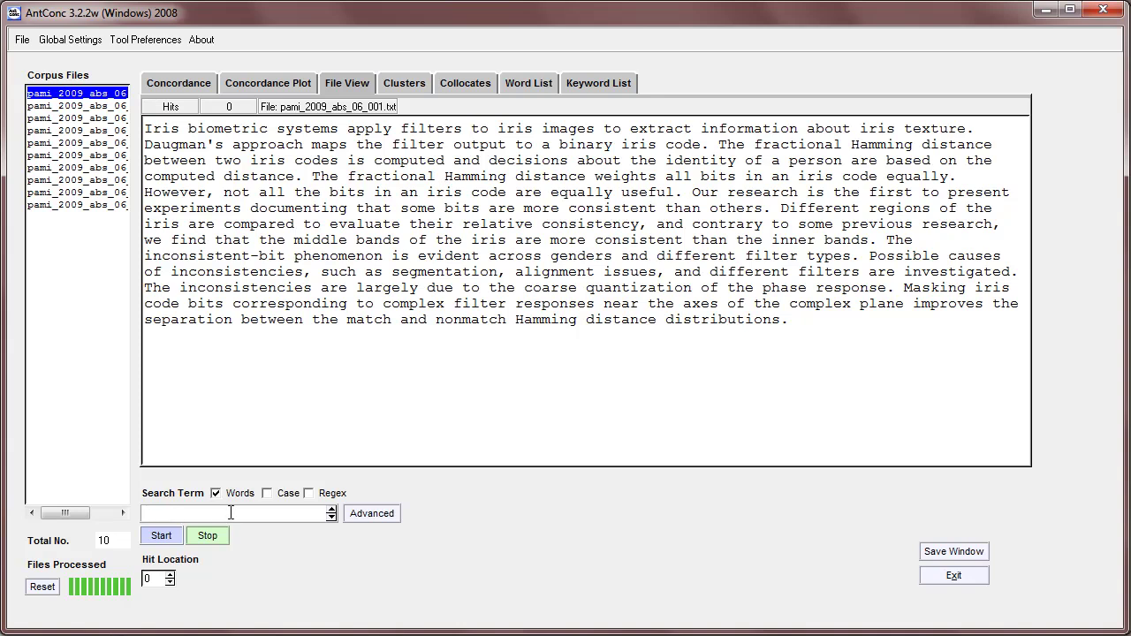
# Step: Search the first abstract for 'systems', then change the search to 'iris' for 10 hits
pyautogui.write('systems')
pyautogui.press('Return')
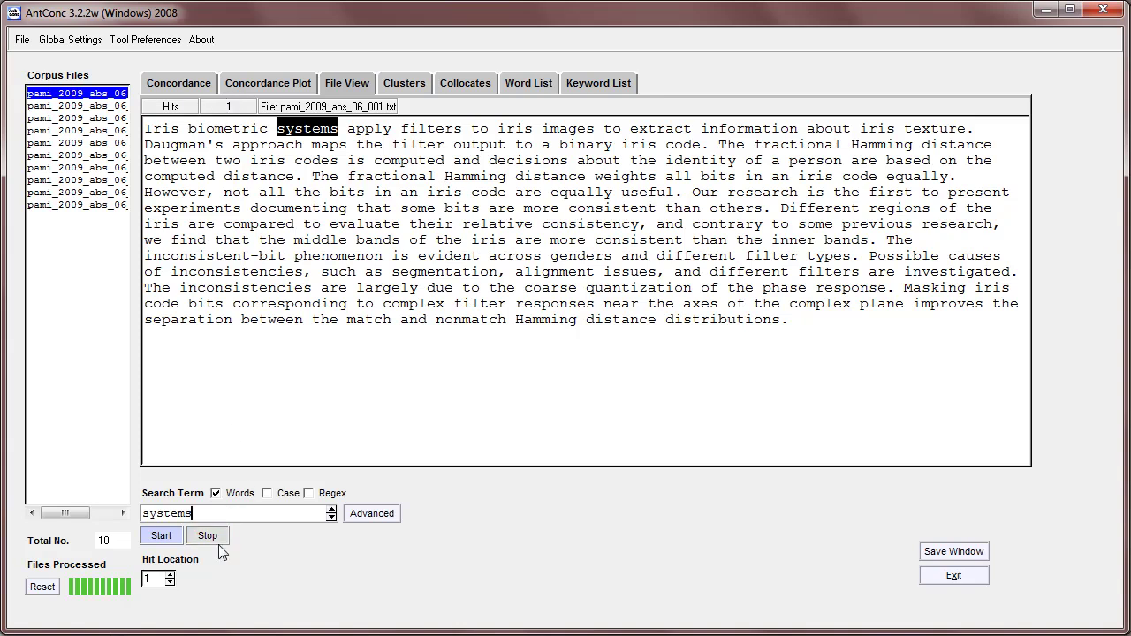
pyautogui.press('BackSpace')
pyautogui.press('BackSpace')
pyautogui.press('BackSpace')
pyautogui.press('BackSpace')
pyautogui.press('BackSpace')
pyautogui.press('BackSpace')
pyautogui.press('BackSpace')
pyautogui.write('iris')
pyautogui.press('Return')
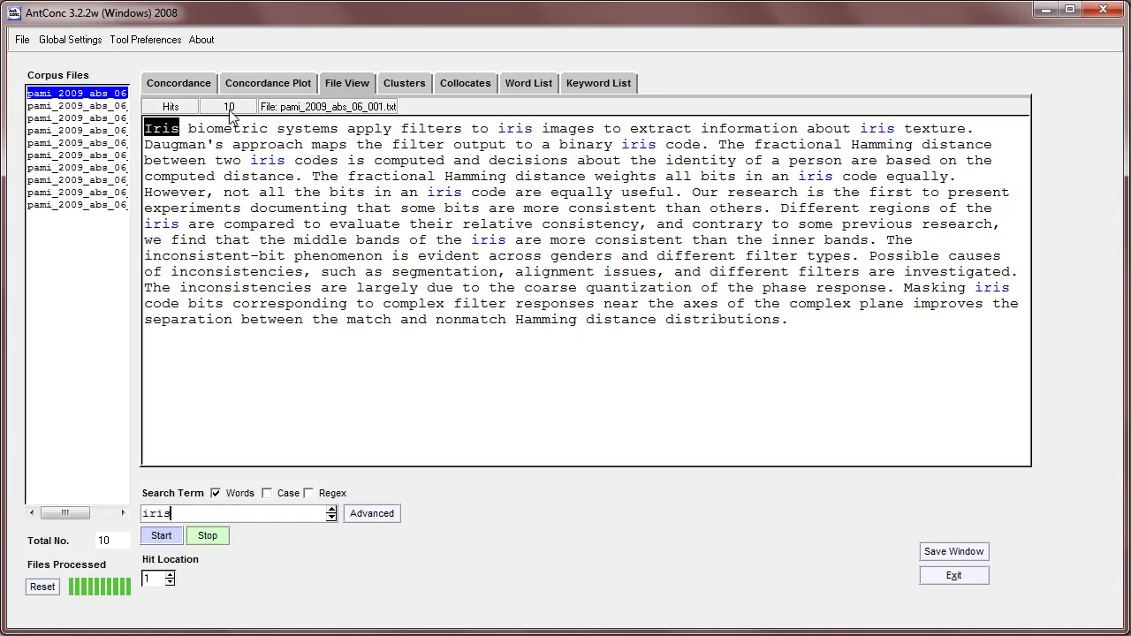
# Step: Step through the iris hits one by one with the Hit Location control
pyautogui.click(168, 582)
pyautogui.click(169, 583)
pyautogui.click(169, 583)
pyautogui.click(169, 582)
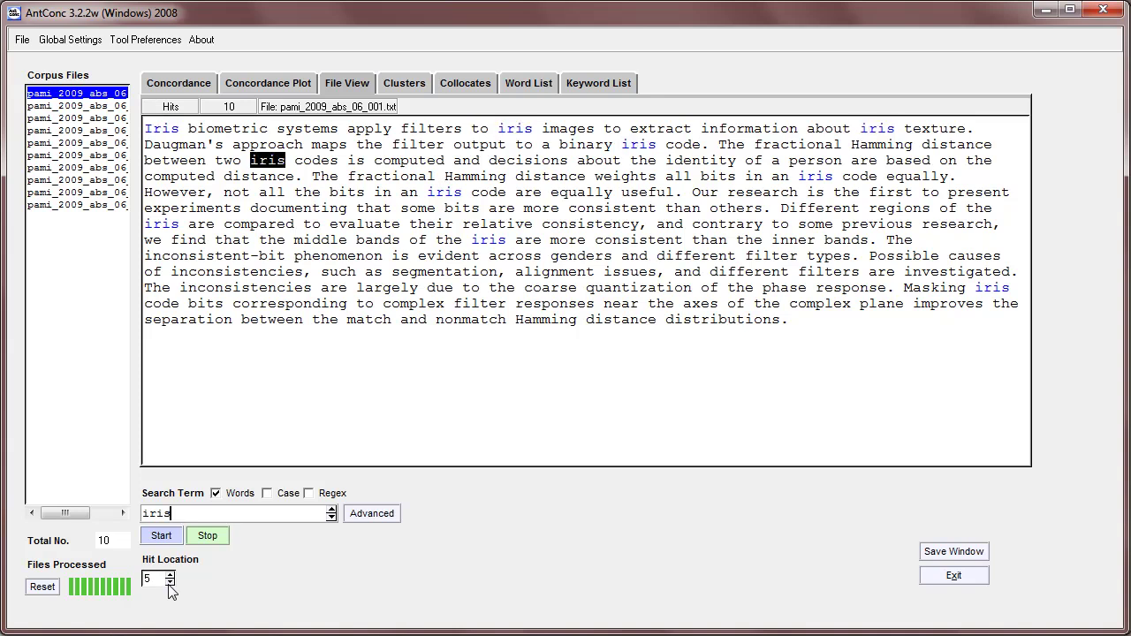
pyautogui.click(169, 582)
pyautogui.click(169, 582)
pyautogui.click(169, 583)
pyautogui.click(168, 582)
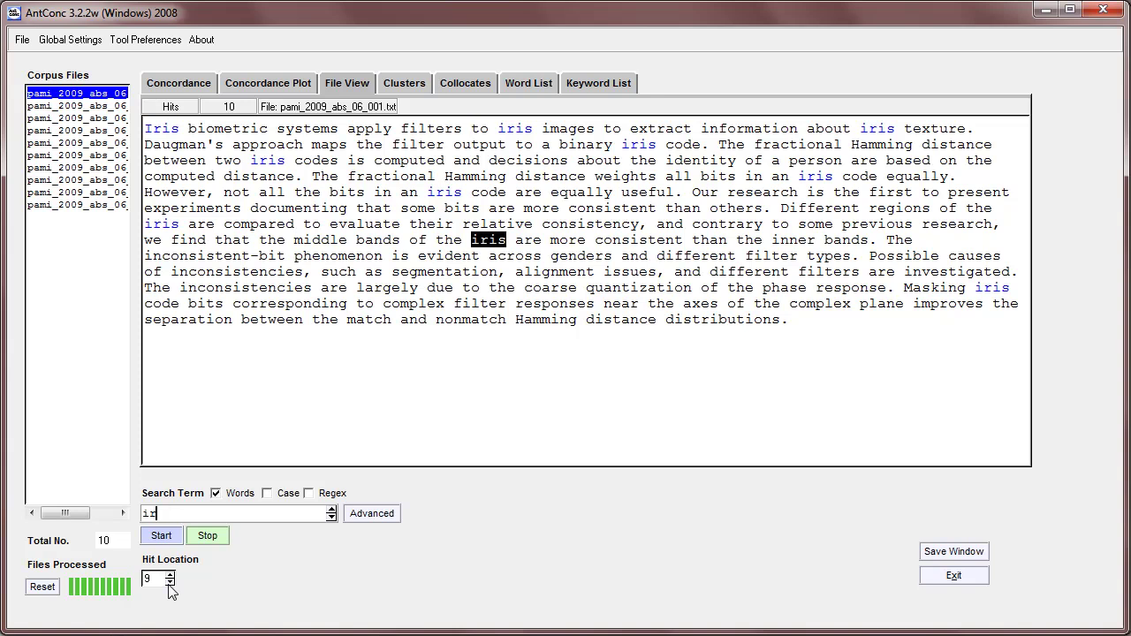
# Step: Search for 'to *' (8 hits) and step through each 'to' phrase
pyautogui.press('BackSpace')
pyautogui.press('BackSpace')
pyautogui.press('BackSpace')
pyautogui.press('BackSpace')
pyautogui.write('to *')
pyautogui.press('Return')
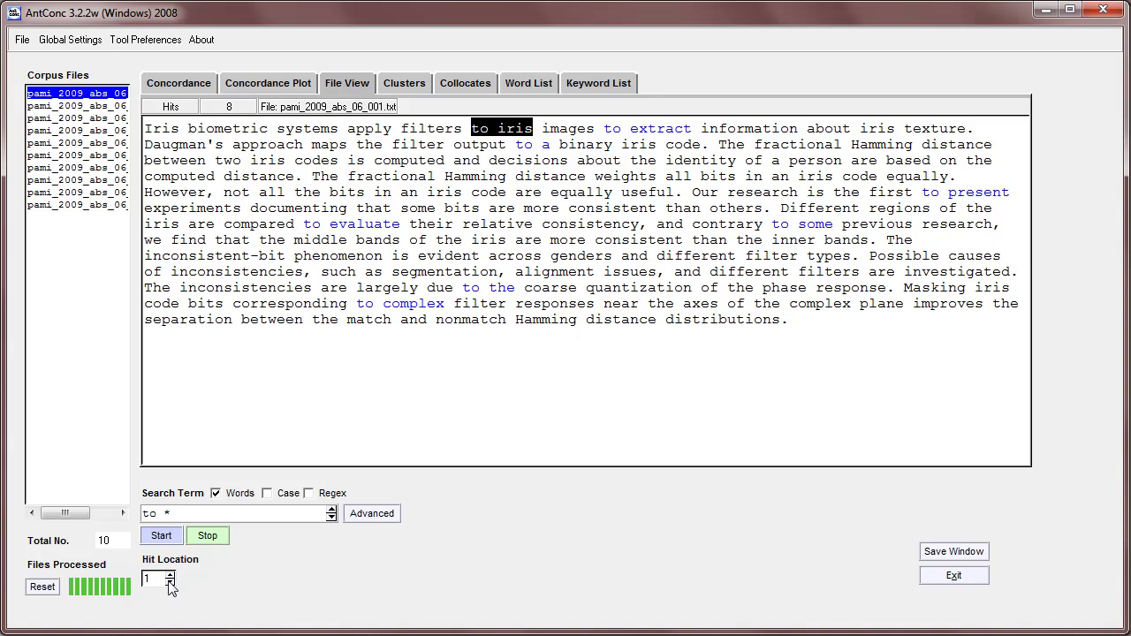
pyautogui.click(170, 576)
pyautogui.click(170, 576)
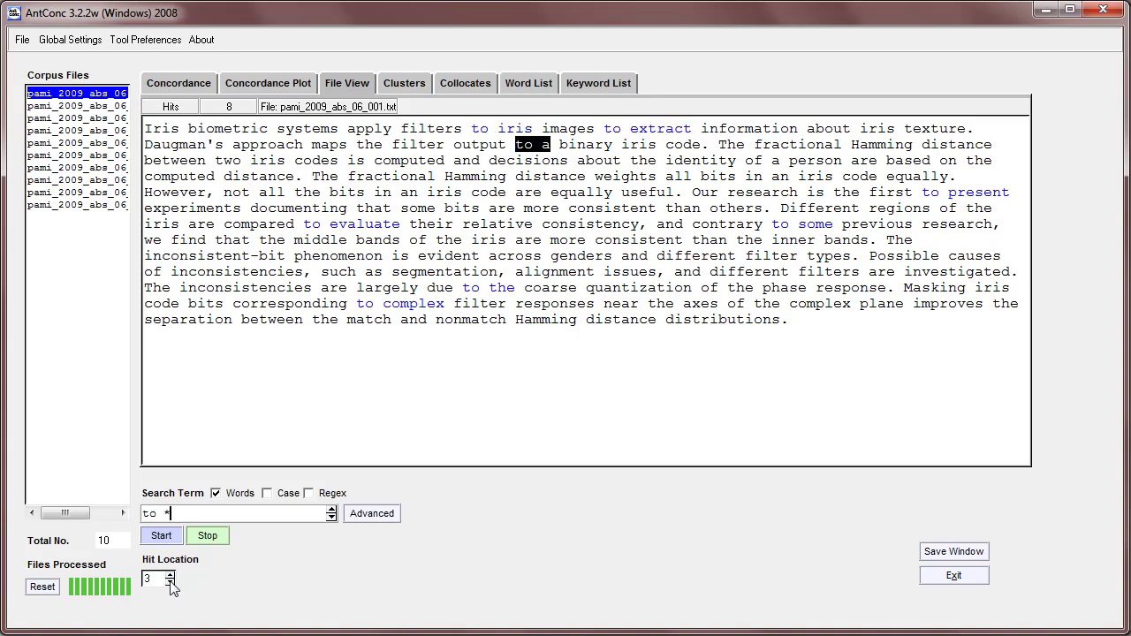
pyautogui.click(171, 577)
pyautogui.click(171, 577)
pyautogui.click(171, 578)
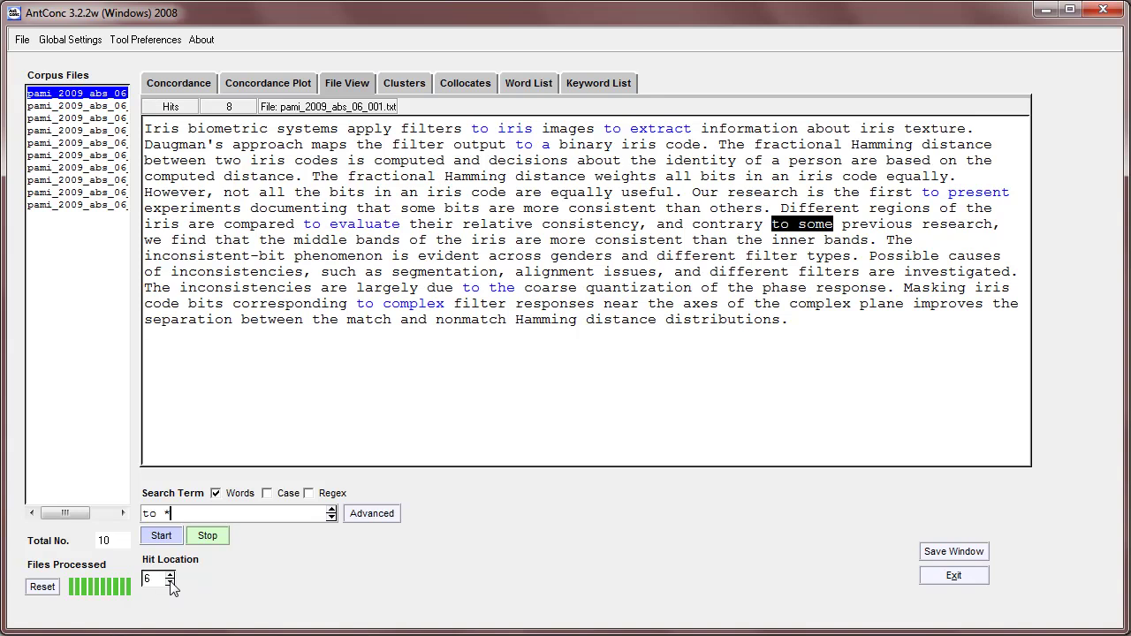
pyautogui.click(171, 577)
pyautogui.click(171, 577)
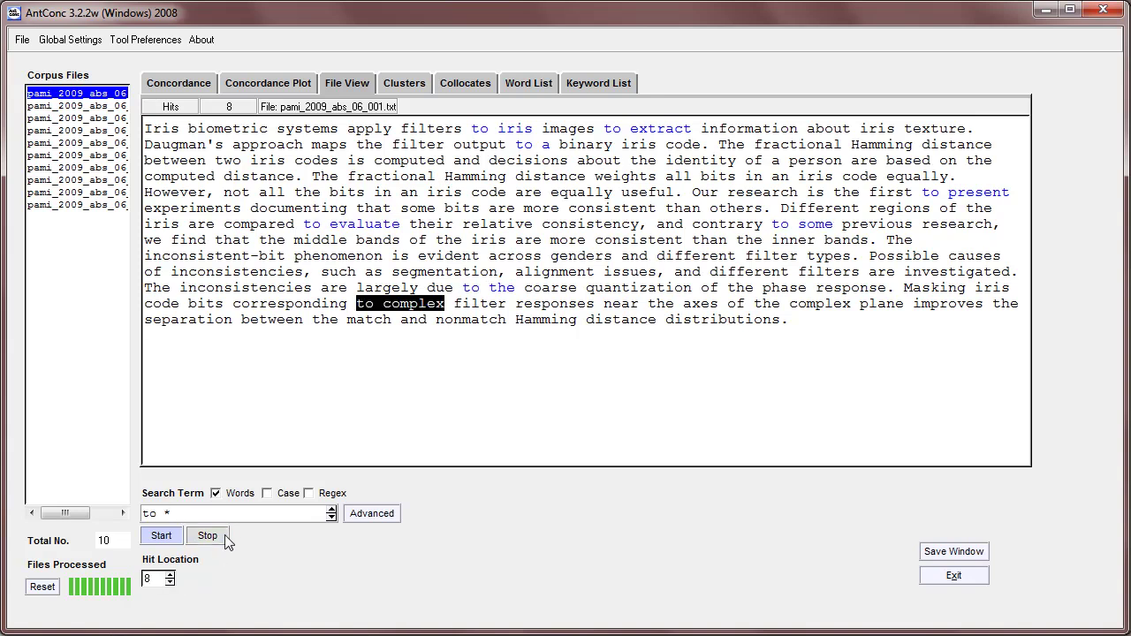
# Step: Narrow the search to 'to pre*', leaving the single 'to present' hit
pyautogui.press('BackSpace')
pyautogui.write('pre*')
pyautogui.press('Return')
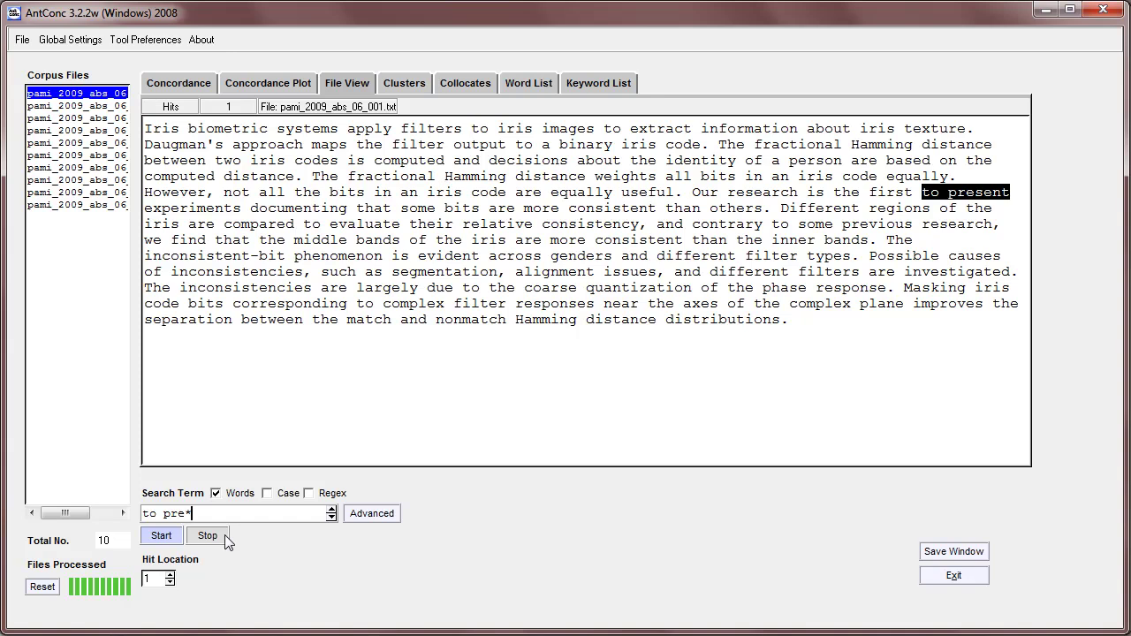
# Step: Search for 'iris' again and step through its hits in the first abstract
pyautogui.click(224, 535)
pyautogui.moveTo(192, 513); pyautogui.dragTo(129, 516)
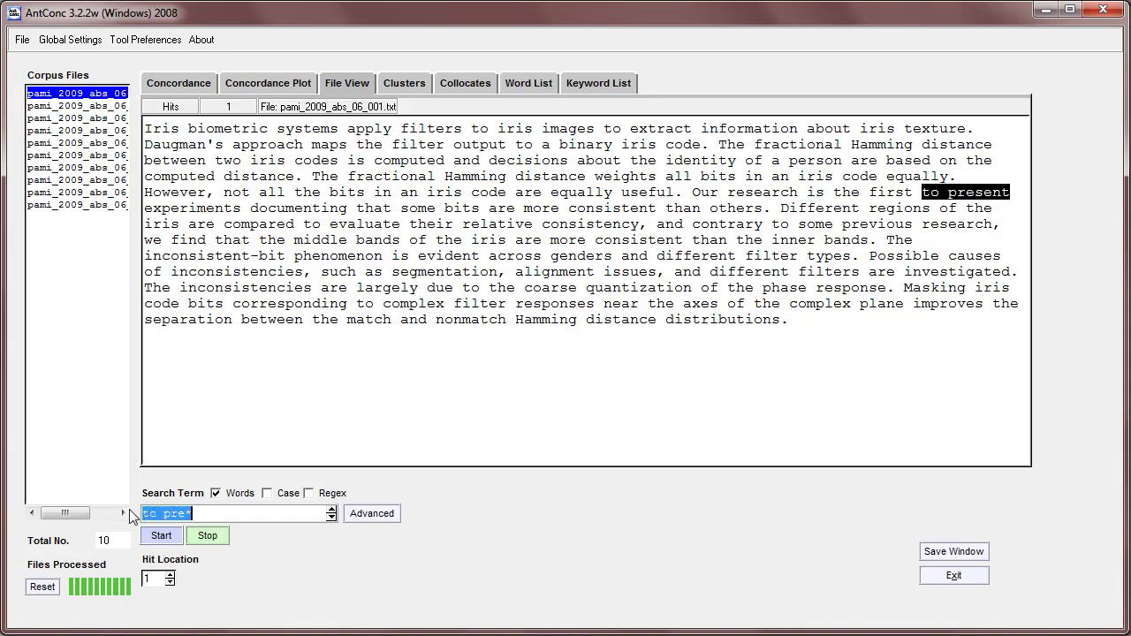
pyautogui.write('iris')
pyautogui.press('Return')
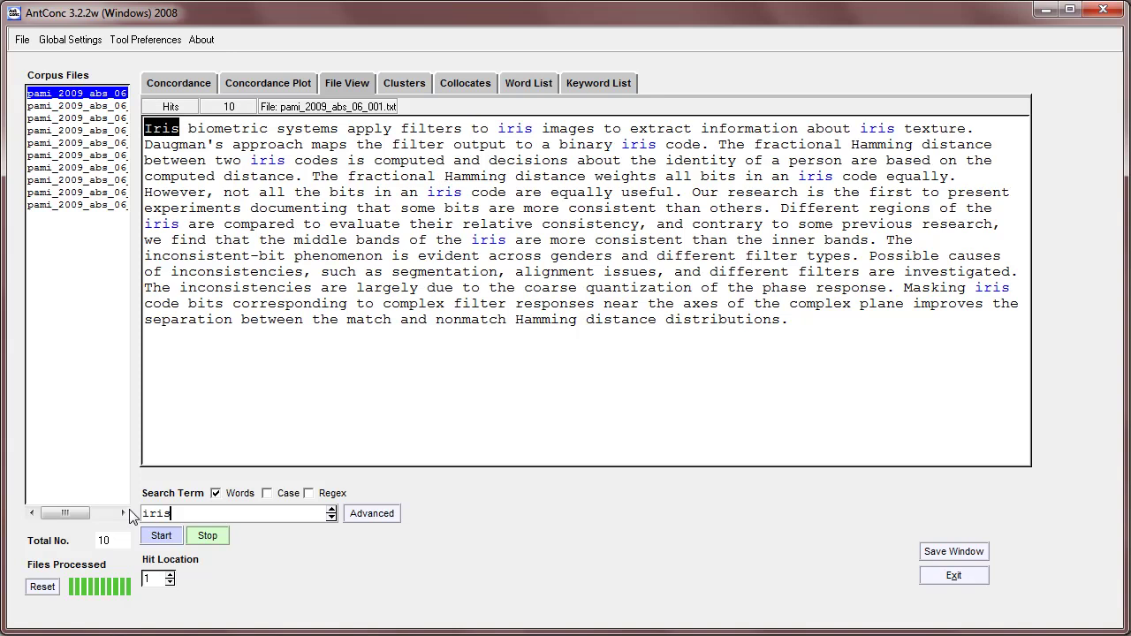
pyautogui.click(172, 584)
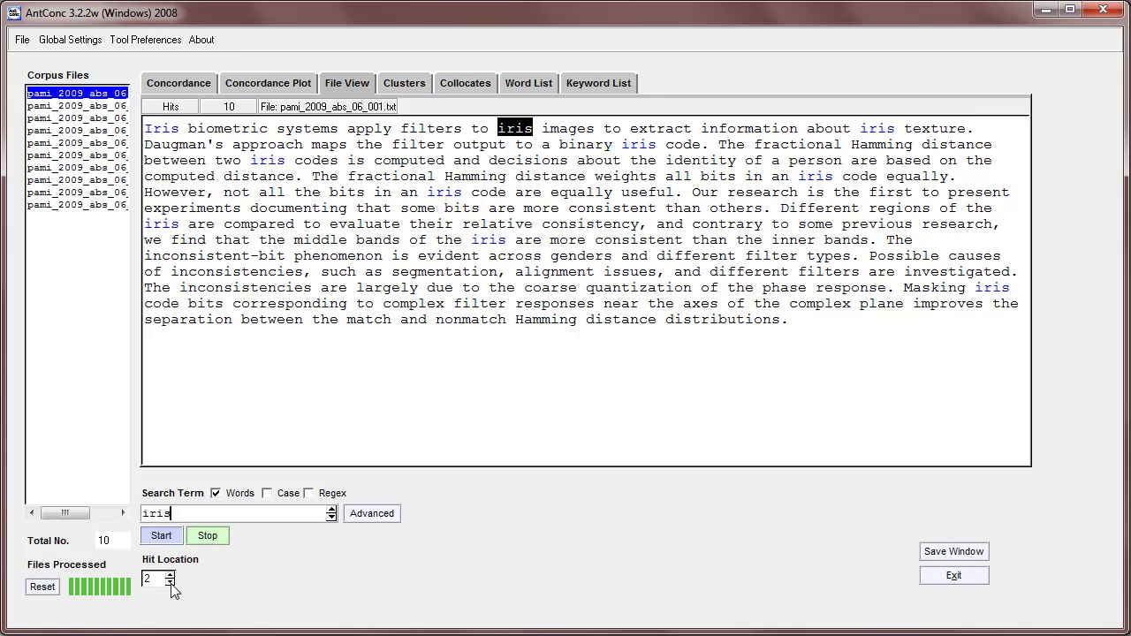
pyautogui.click(171, 585)
pyautogui.click(171, 584)
pyautogui.click(171, 584)
pyautogui.click(171, 584)
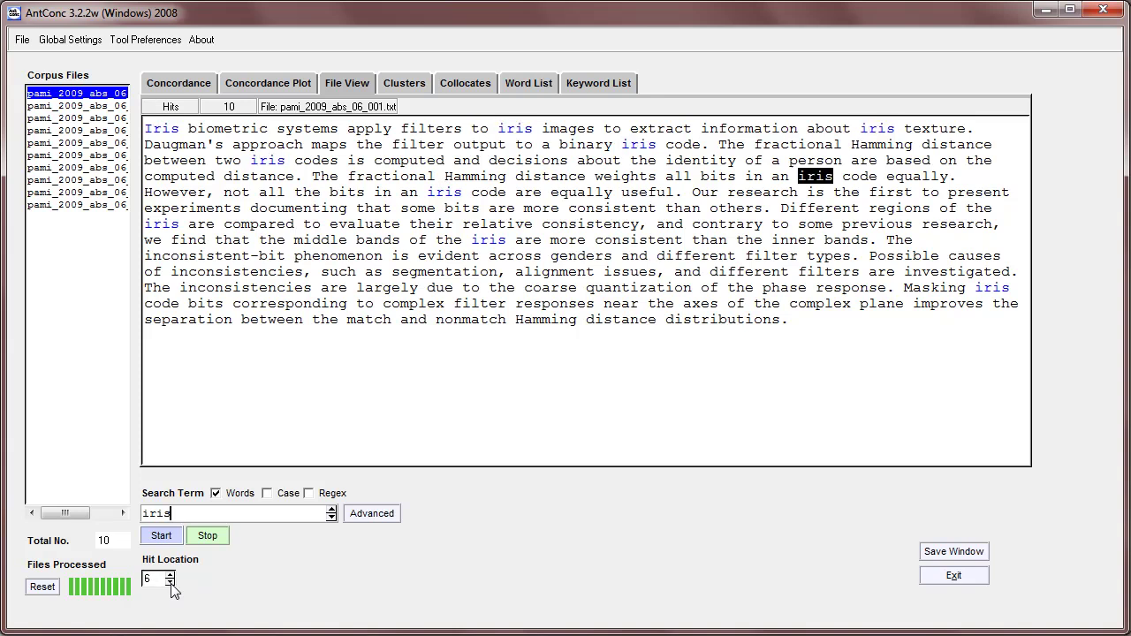
pyautogui.click(172, 584)
pyautogui.click(172, 584)
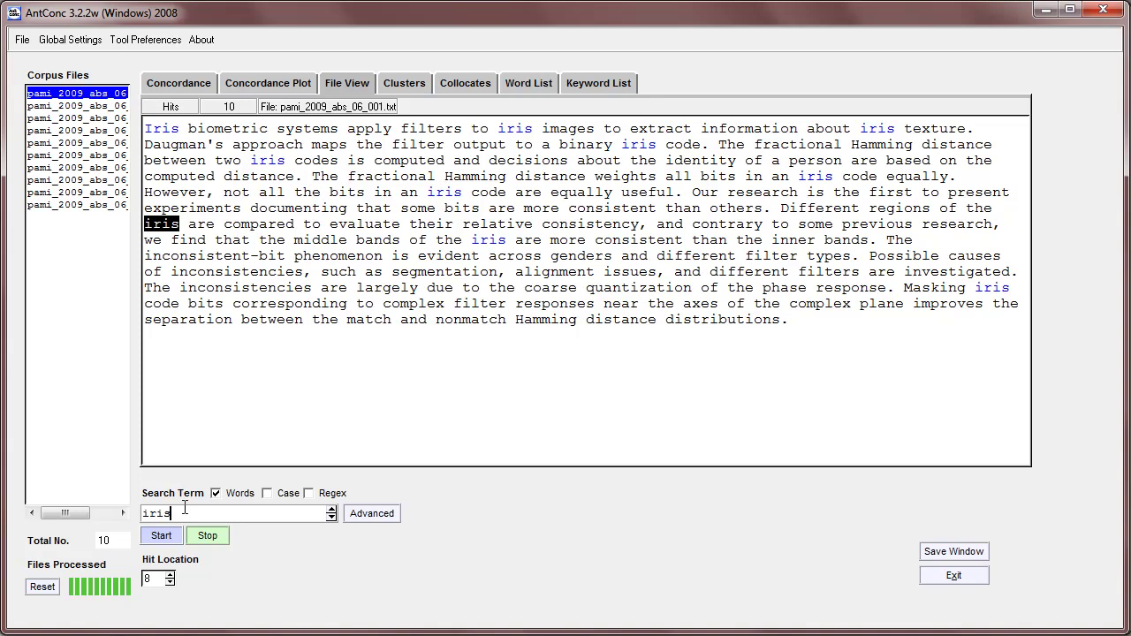
# Step: Change the search term to 'Iris' and make the search case-sensitive
pyautogui.moveTo(184, 512); pyautogui.dragTo(134, 528)
pyautogui.write('Iri')
pyautogui.press('Return')
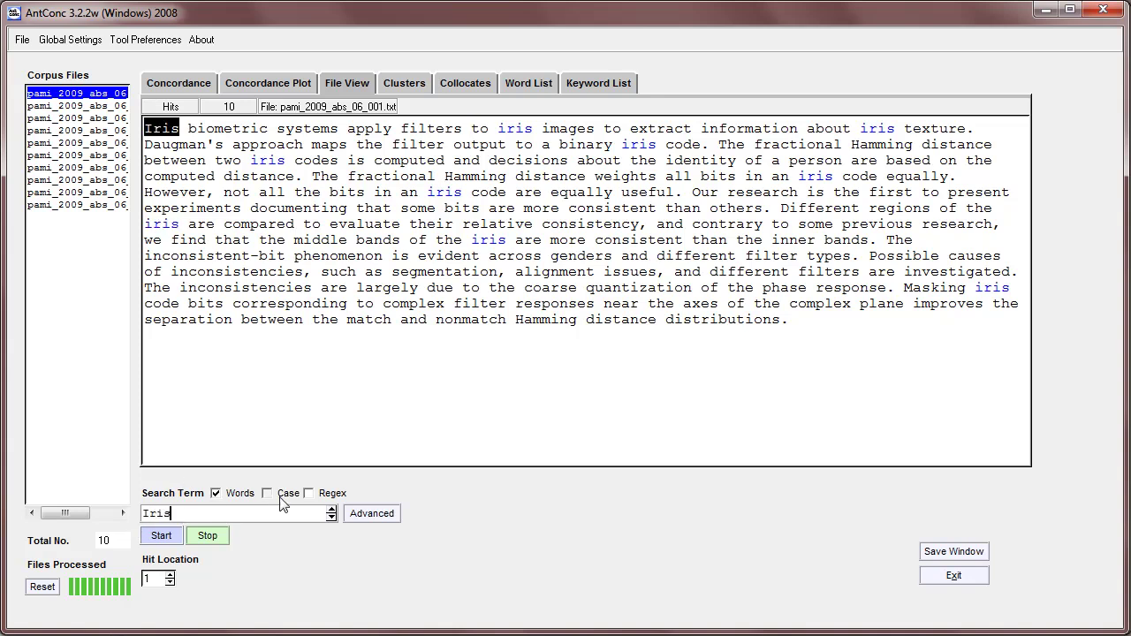
pyautogui.click(267, 493)
# Step: Run the case-sensitive 'Iris' search and browse the abstracts for matches, ending on the third
pyautogui.click(161, 540)
pyautogui.click(78, 118)
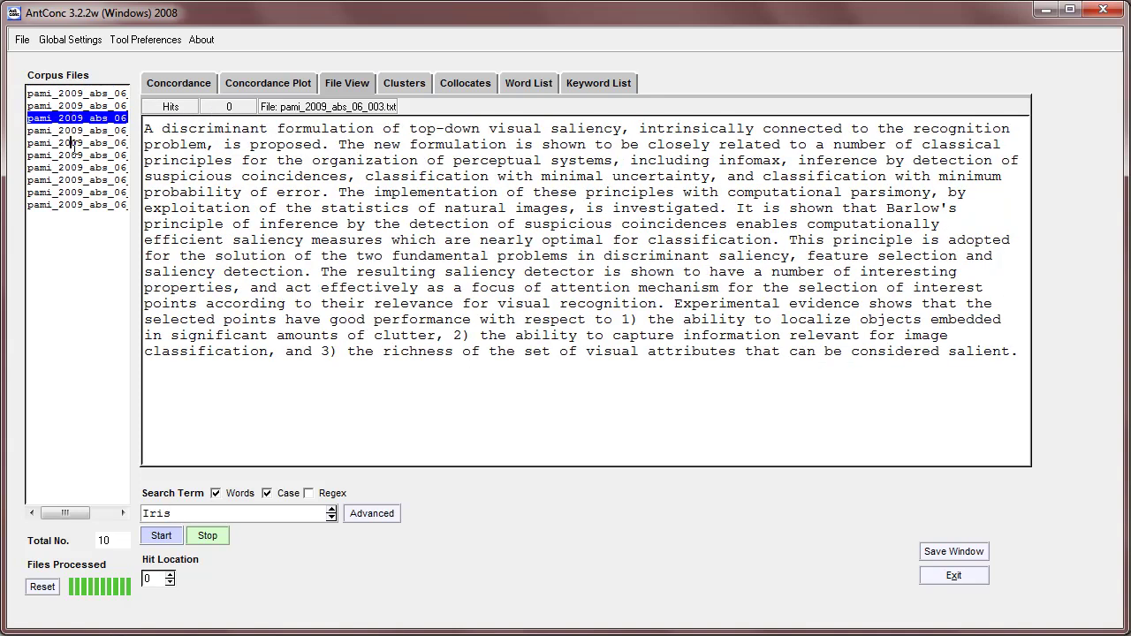
pyautogui.click(75, 142)
pyautogui.click(75, 180)
pyautogui.click(76, 192)
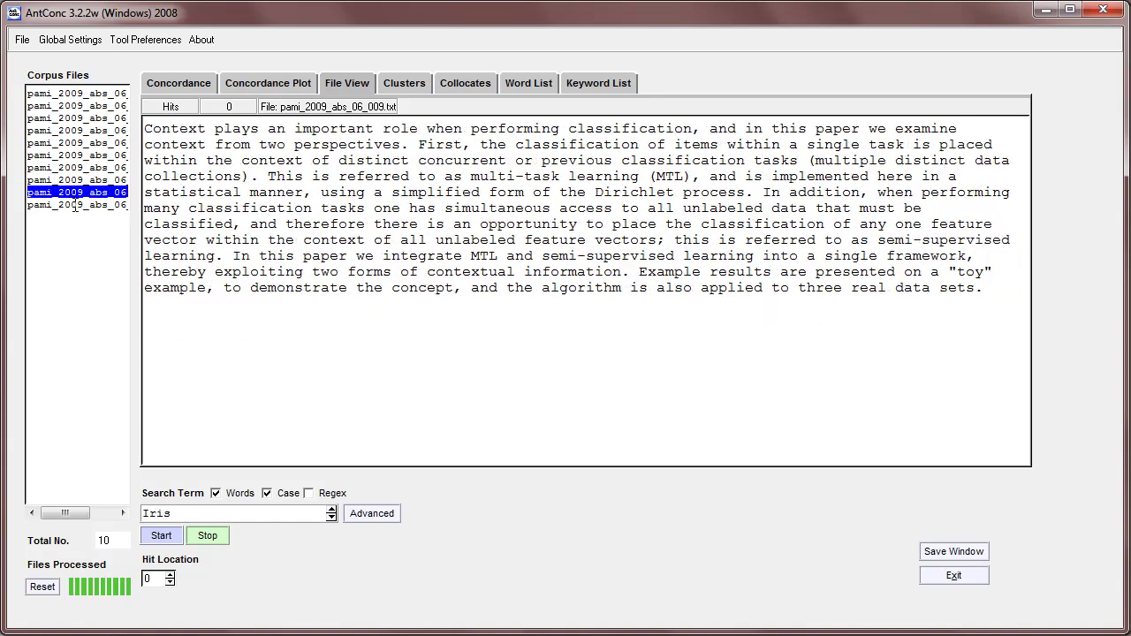
pyautogui.click(74, 204)
pyautogui.click(78, 129)
pyautogui.click(78, 154)
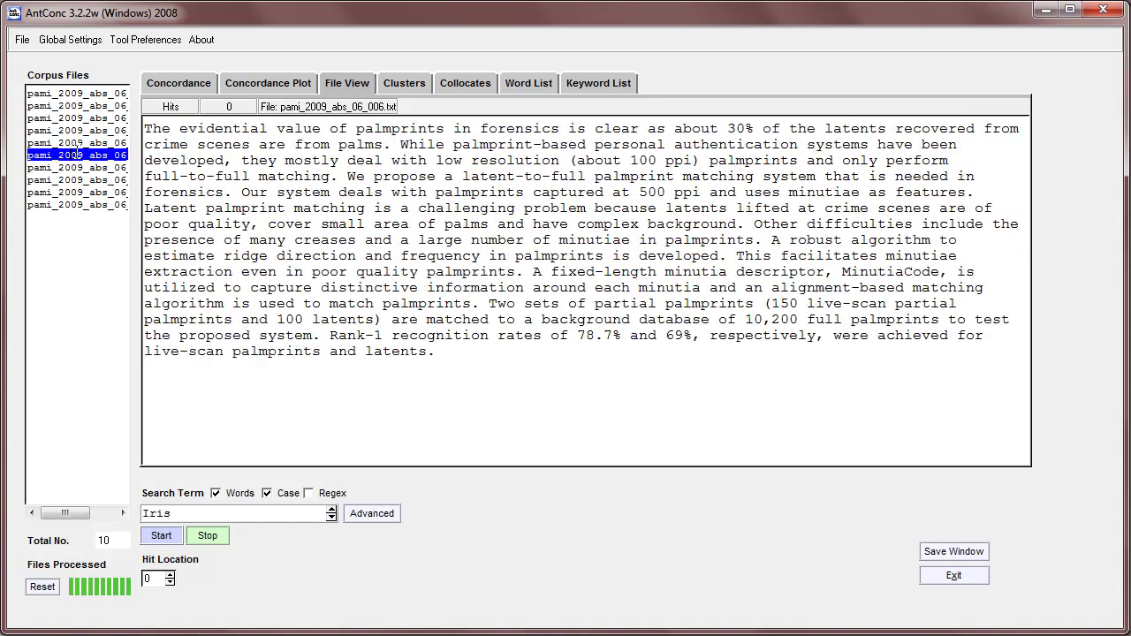
pyautogui.click(75, 167)
pyautogui.click(73, 118)
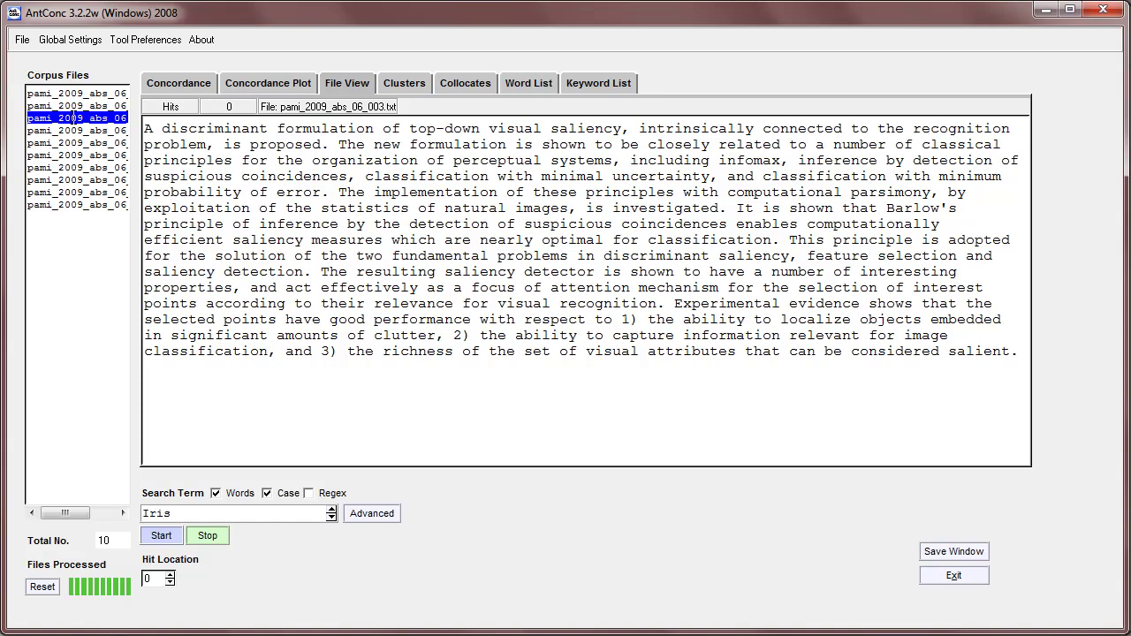
# Step: Search for 'have' and browse the abstracts for hits, ending back on the first one
pyautogui.moveTo(218, 510); pyautogui.dragTo(112, 521)
pyautogui.write('have')
pyautogui.press('Return')
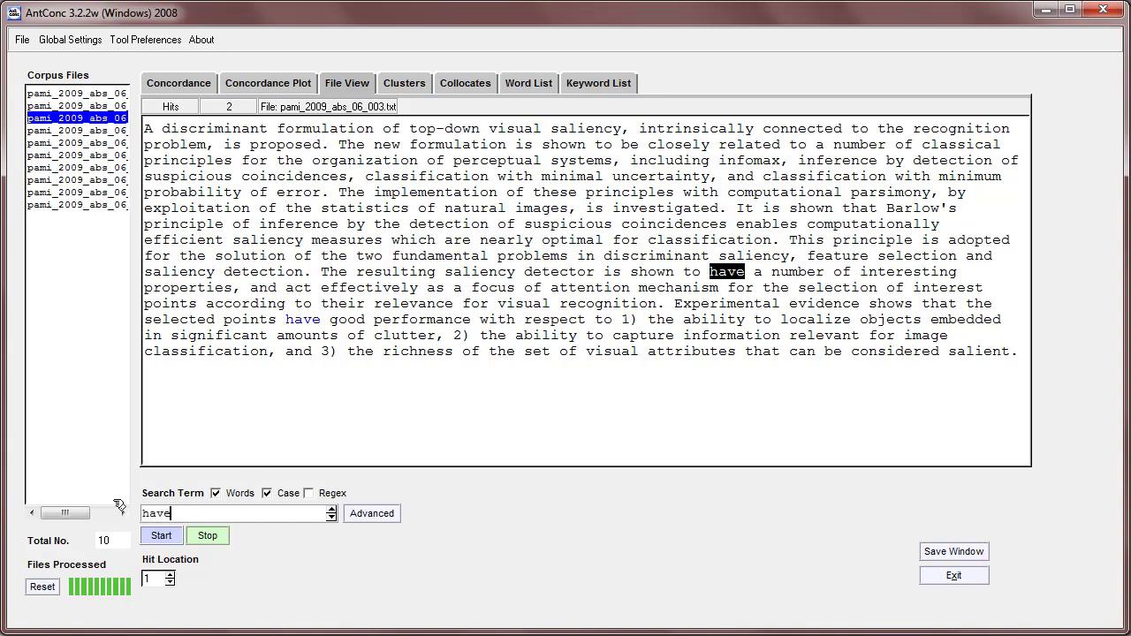
pyautogui.click(83, 143)
pyautogui.click(80, 180)
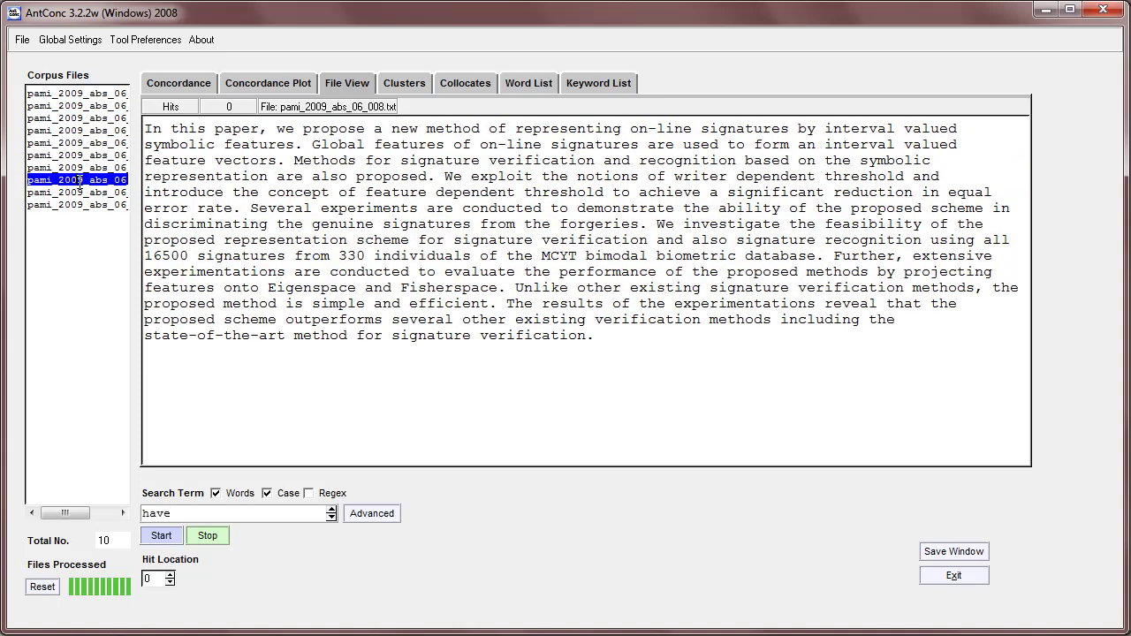
pyautogui.click(74, 192)
pyautogui.click(74, 204)
pyautogui.click(81, 167)
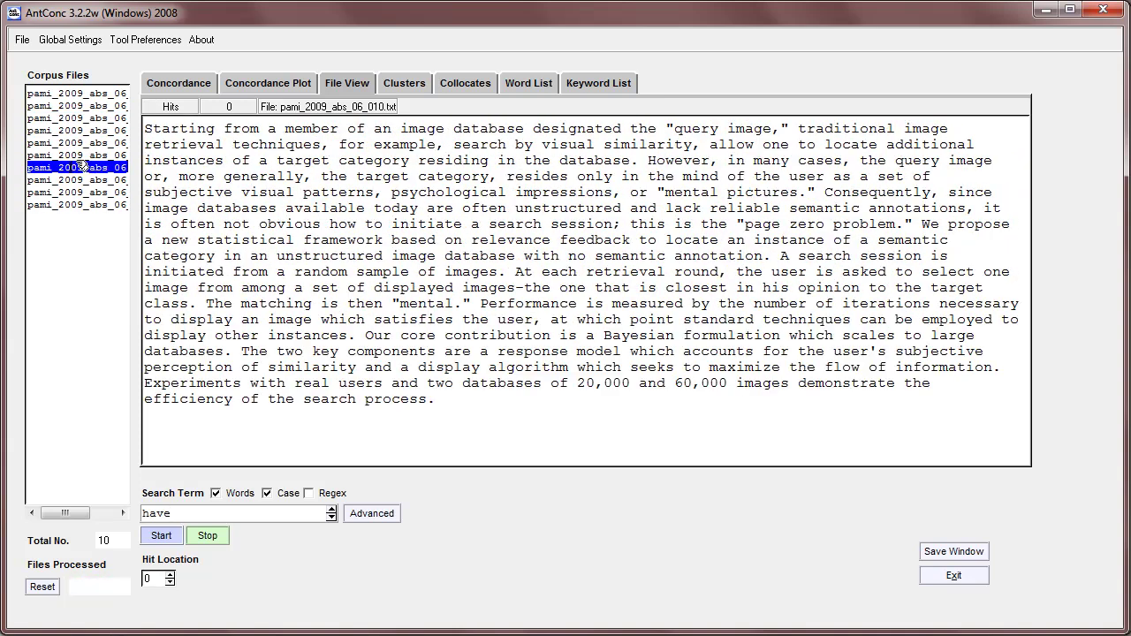
pyautogui.click(80, 142)
pyautogui.click(80, 130)
pyautogui.click(82, 118)
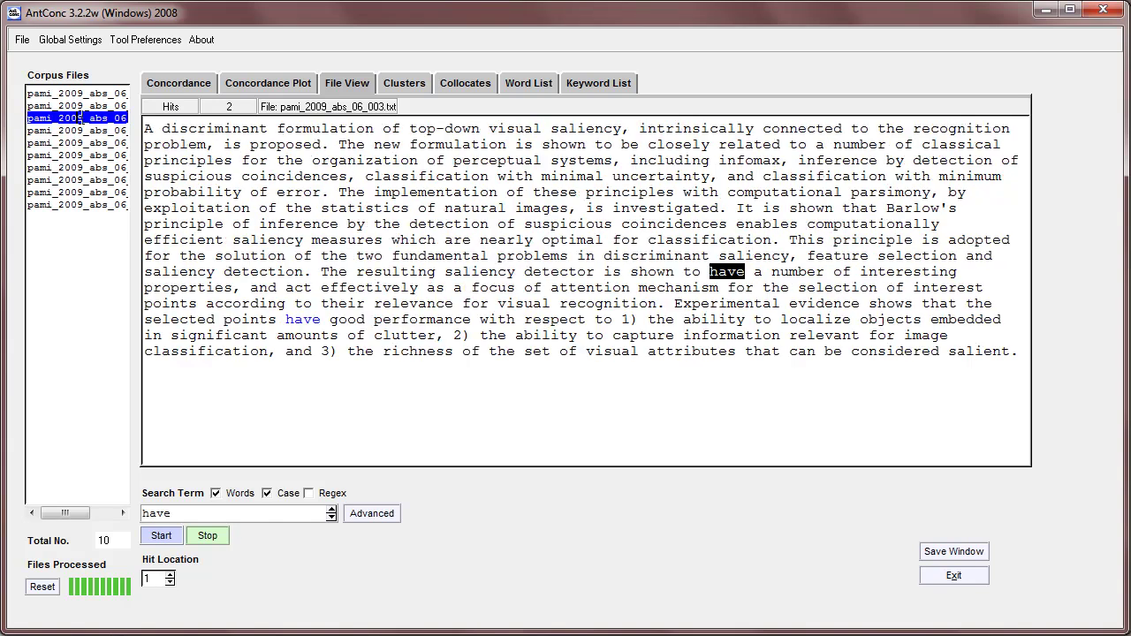
pyautogui.click(80, 106)
pyautogui.click(79, 93)
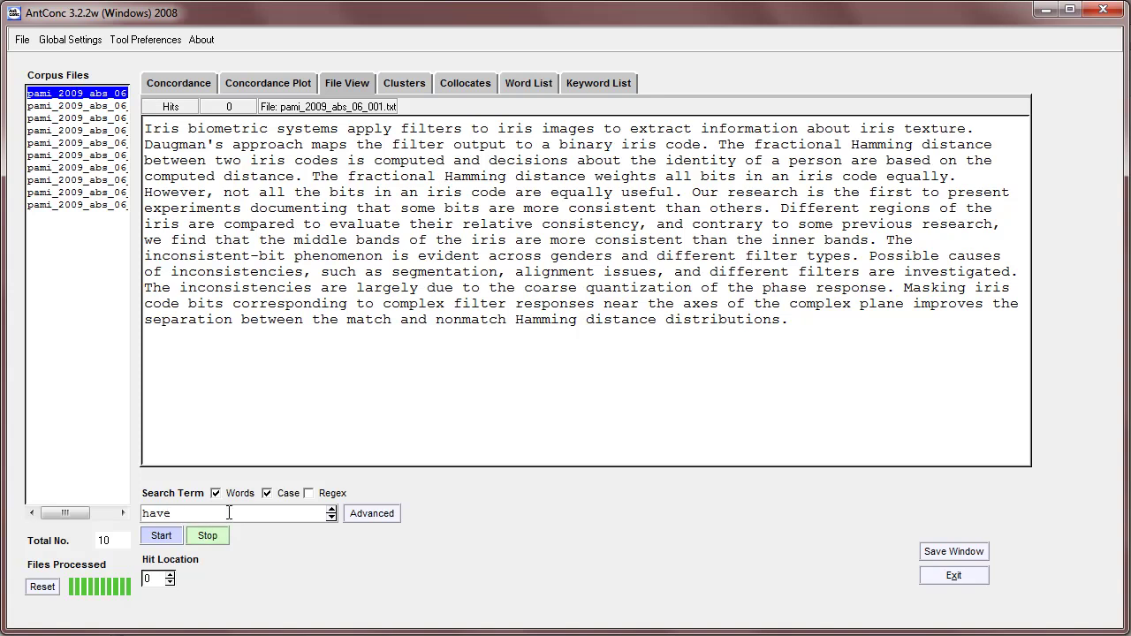
# Step: Switch from case-sensitive to regex matching and search h.+ then lazy h.+? (34 hits)
pyautogui.click(267, 494)
pyautogui.click(308, 494)
pyautogui.moveTo(177, 513); pyautogui.dragTo(149, 513)
pyautogui.write('\\')
pyautogui.write('.')
pyautogui.write('+')
pyautogui.click(155, 514)
pyautogui.press('BackSpace')
pyautogui.write('.')
pyautogui.press('Return')
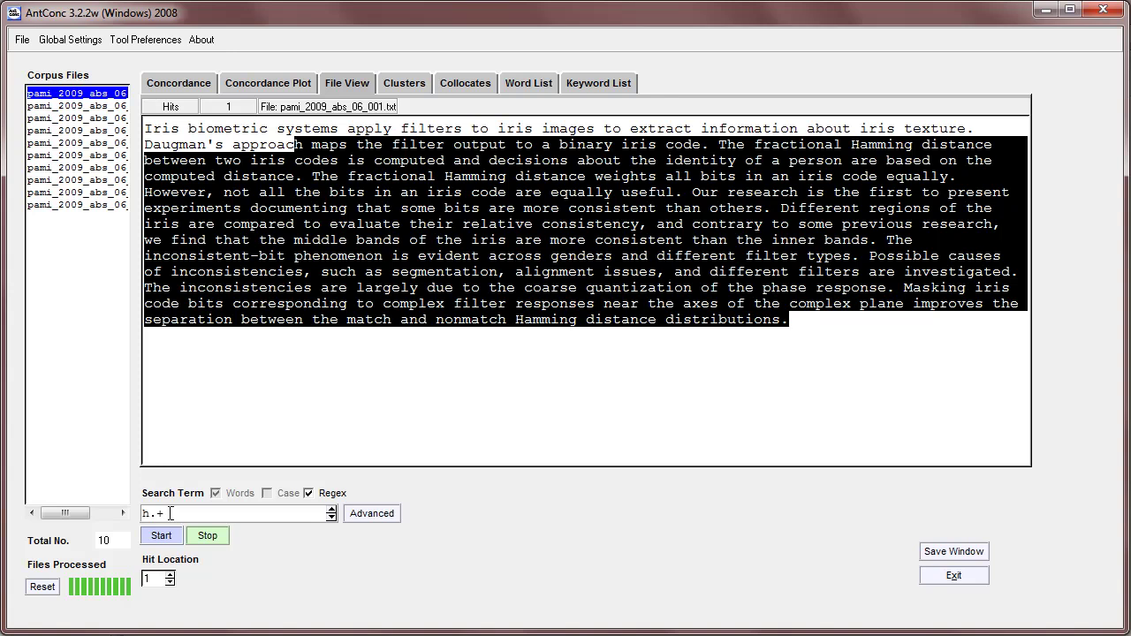
pyautogui.press('Return')
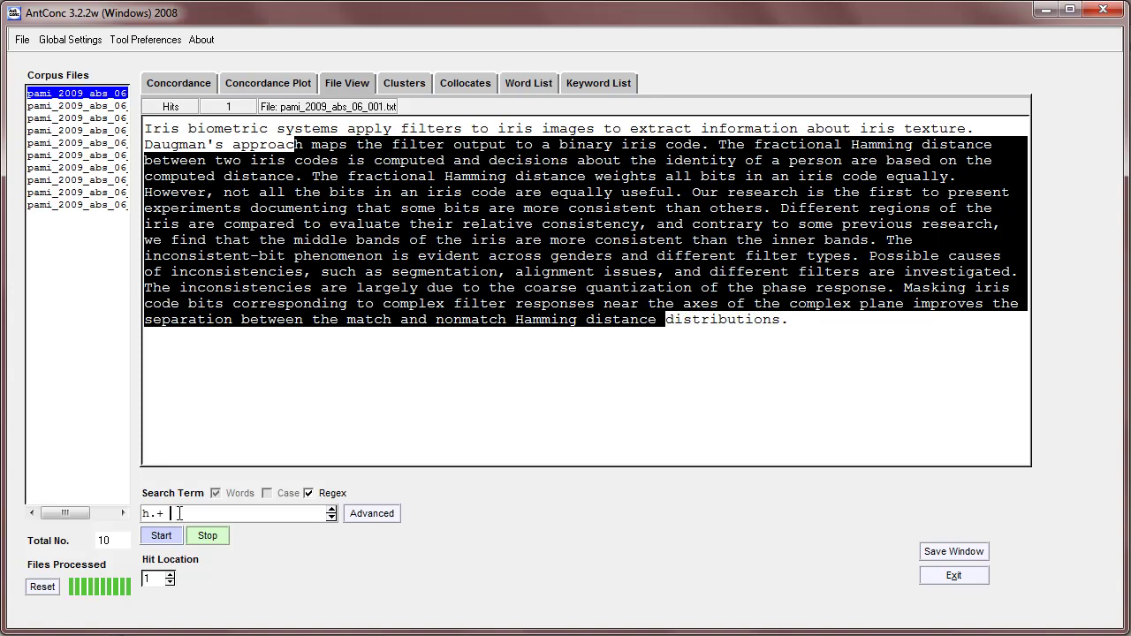
pyautogui.write('?')
pyautogui.press('Return')
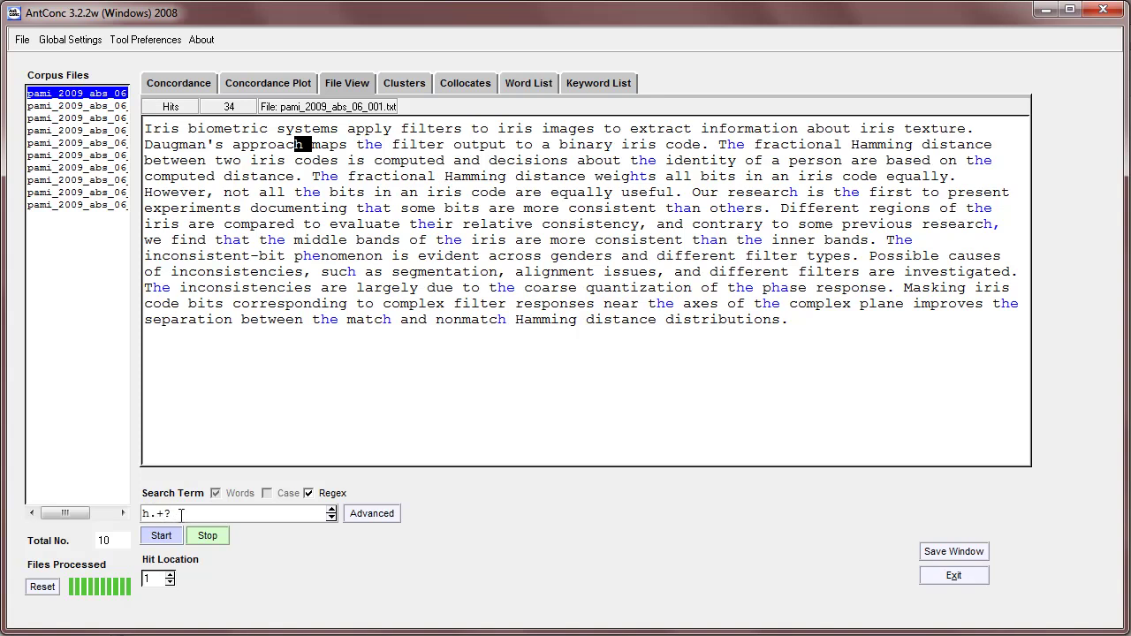
# Step: Change the pattern to th.+? (21 hits) and step to the eighth match, in 'others'
pyautogui.click(144, 513)
pyautogui.write('t')
pyautogui.press('Return')
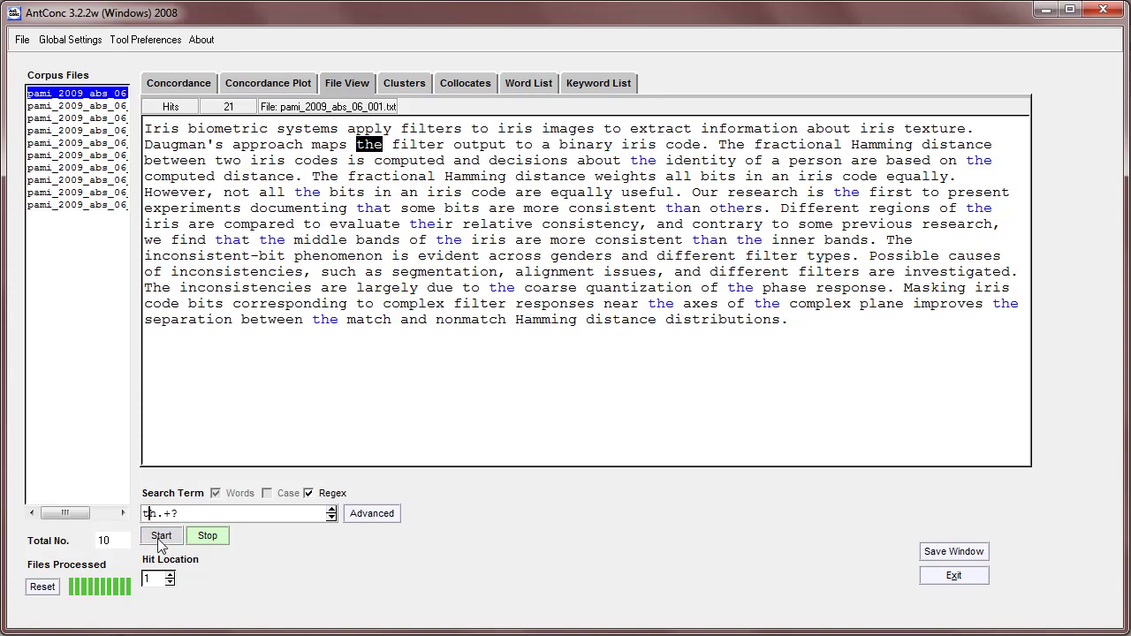
pyautogui.click(170, 575)
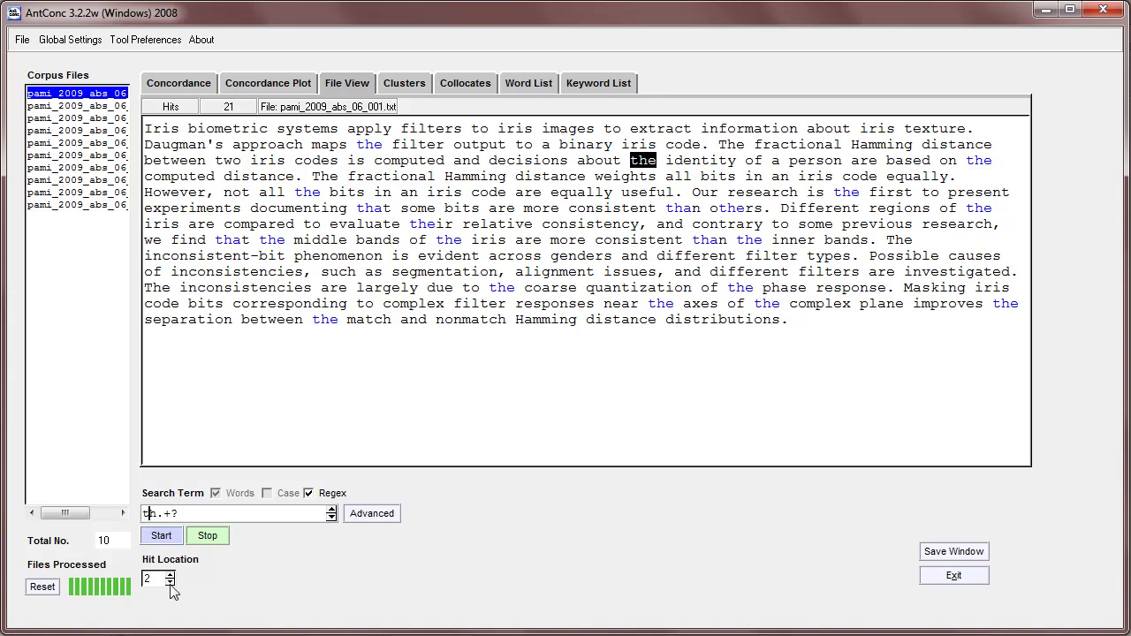
pyautogui.click(171, 577)
pyautogui.click(170, 576)
pyautogui.click(170, 576)
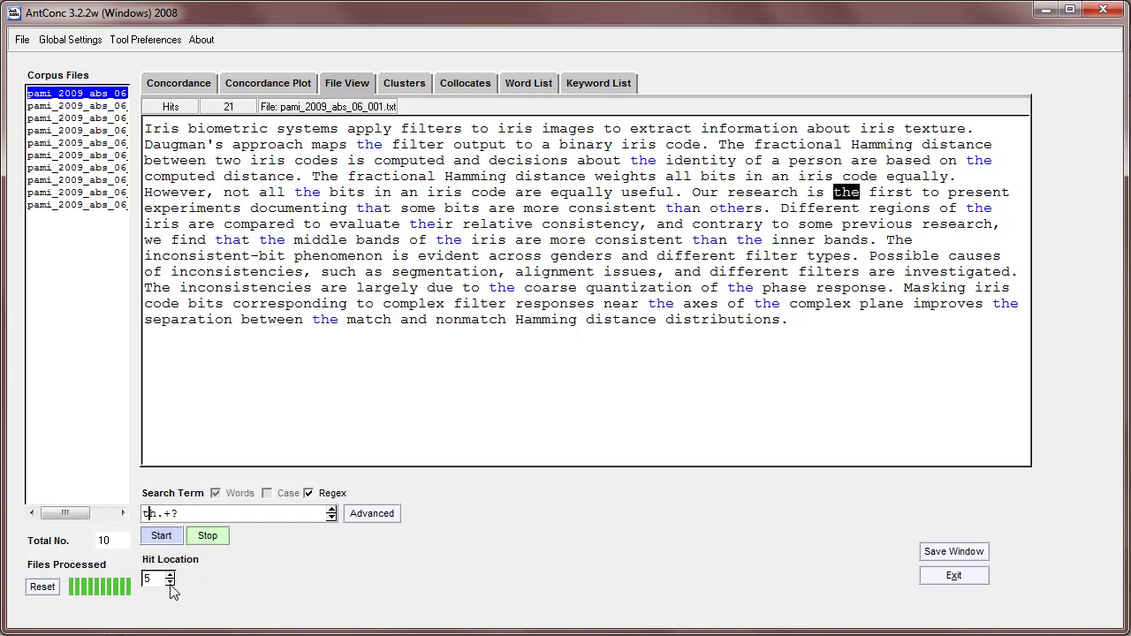
pyautogui.click(171, 576)
pyautogui.click(170, 576)
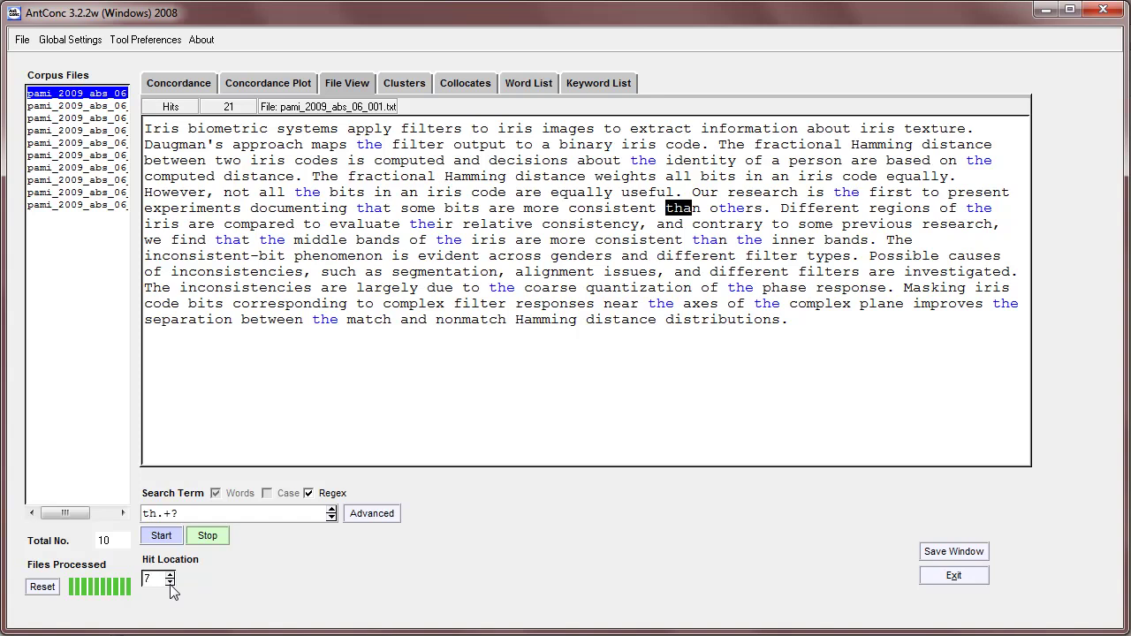
pyautogui.click(171, 578)
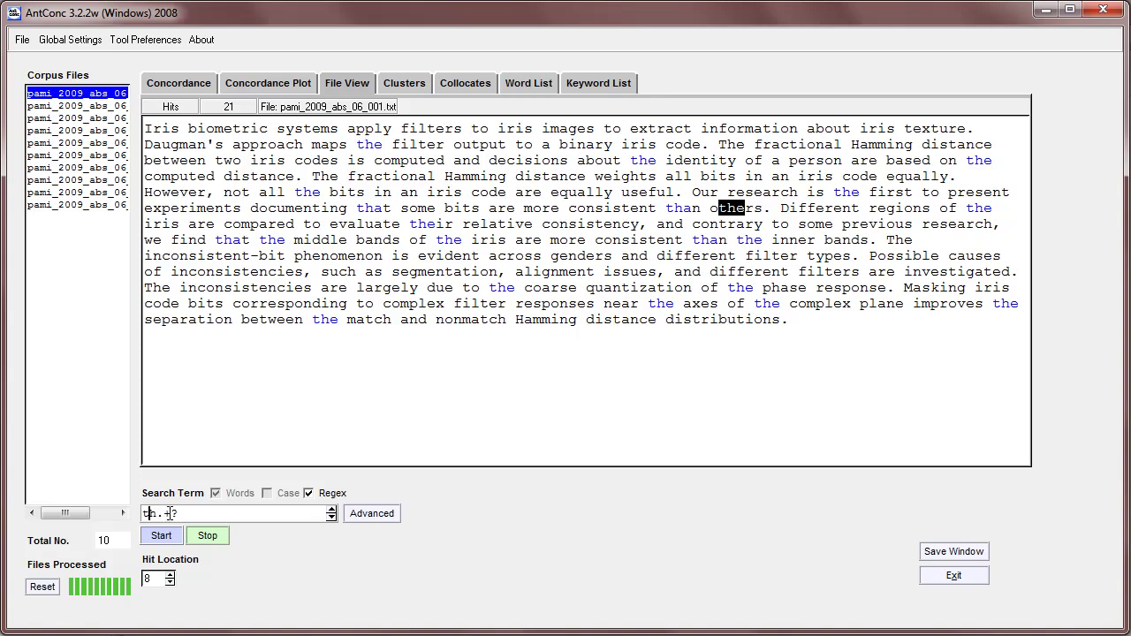
# Step: Turn off regex, clear the term, and load search_terms_1.txt (iris, map, filter) as the search list
pyautogui.click(309, 494)
pyautogui.moveTo(178, 514); pyautogui.dragTo(135, 515)
pyautogui.press('BackSpace')
pyautogui.click(377, 515)
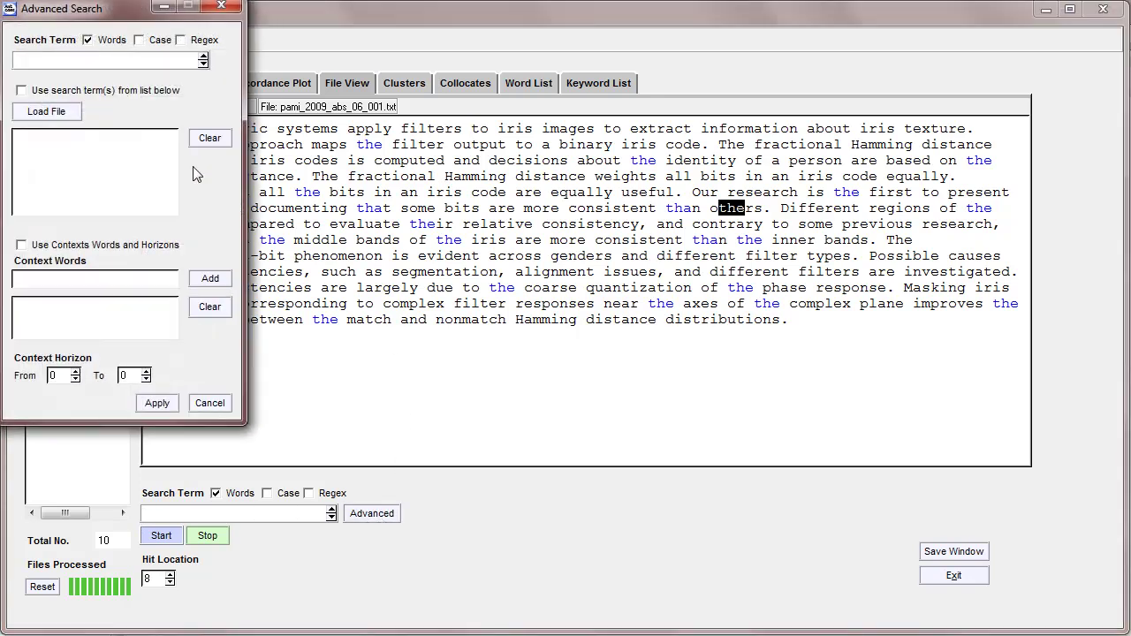
pyautogui.moveTo(108, 8); pyautogui.dragTo(168, 54)
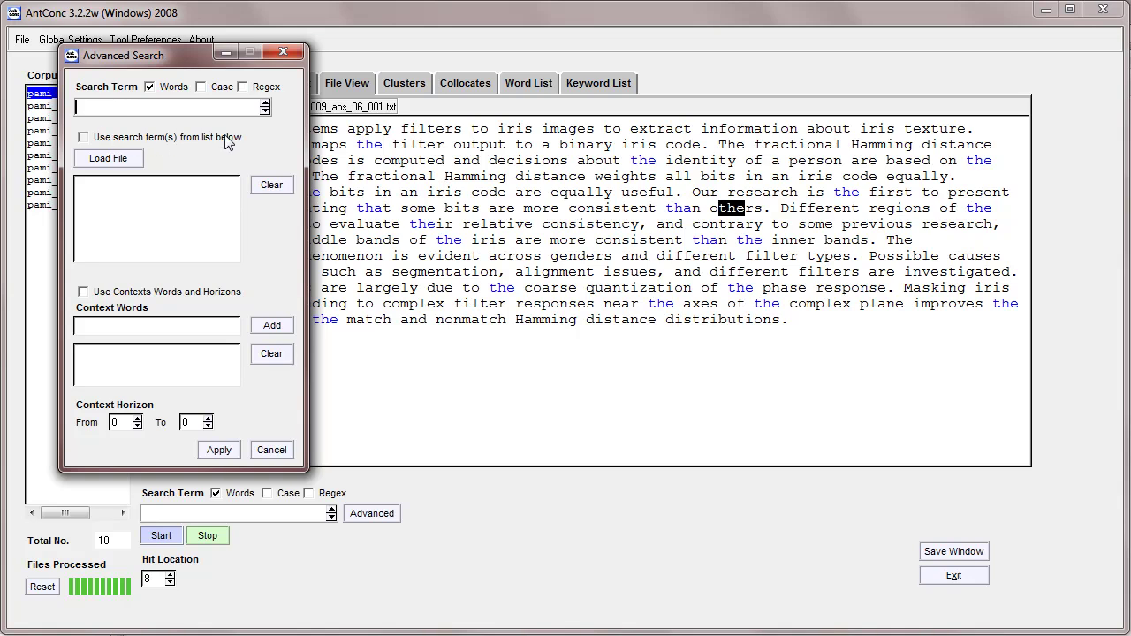
pyautogui.click(86, 141)
pyautogui.click(102, 157)
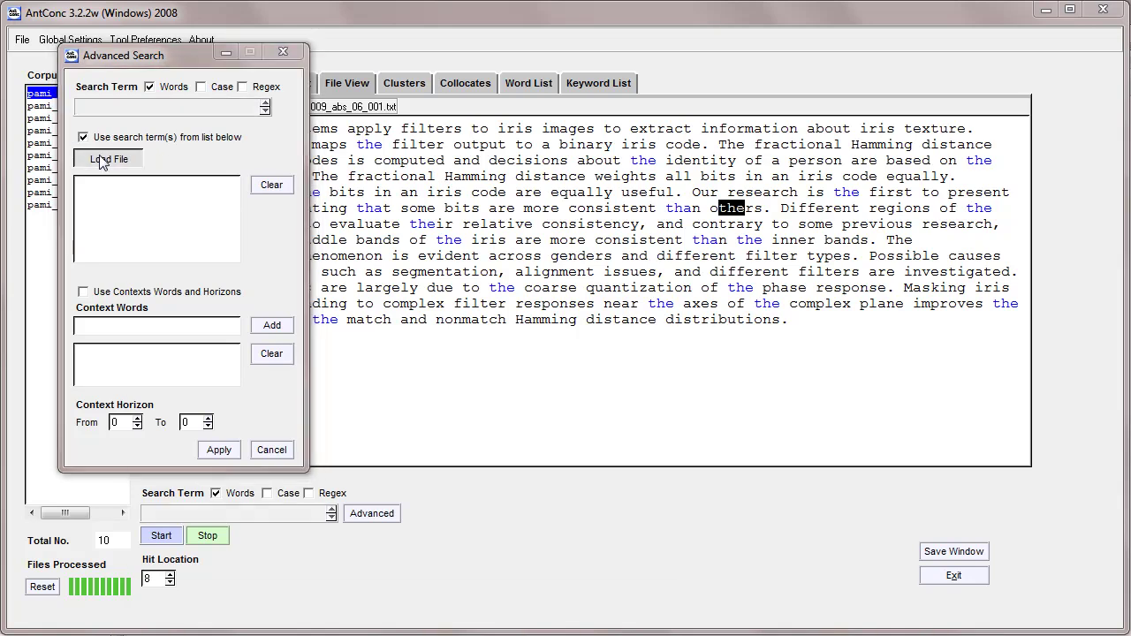
pyautogui.click(250, 101)
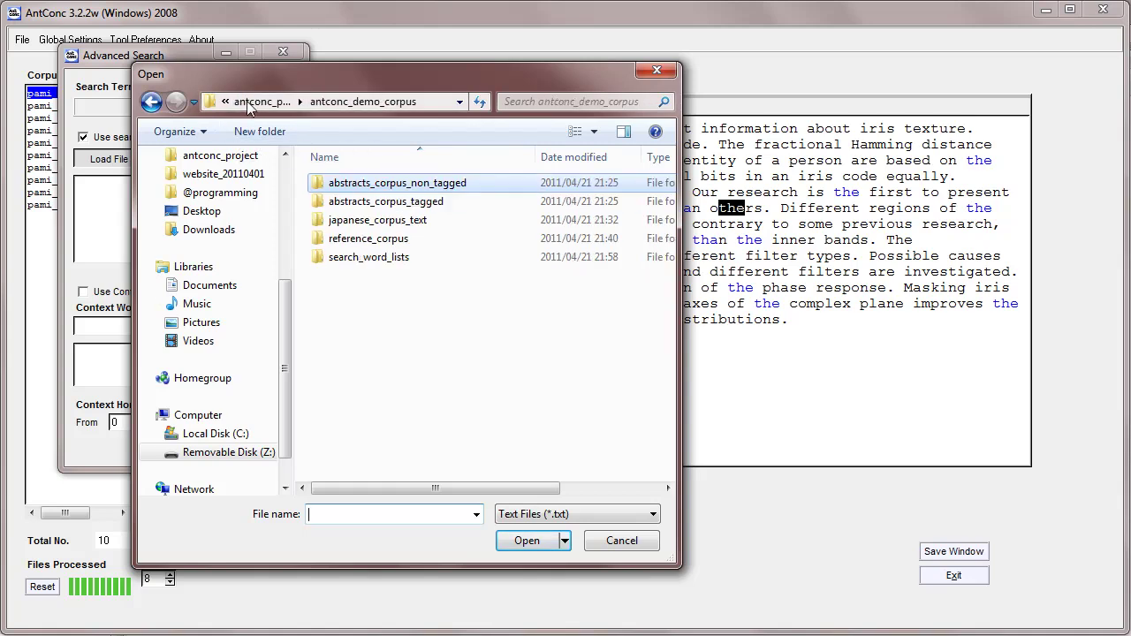
pyautogui.doubleClick(371, 258)
pyautogui.click(365, 188)
pyautogui.doubleClick(365, 188)
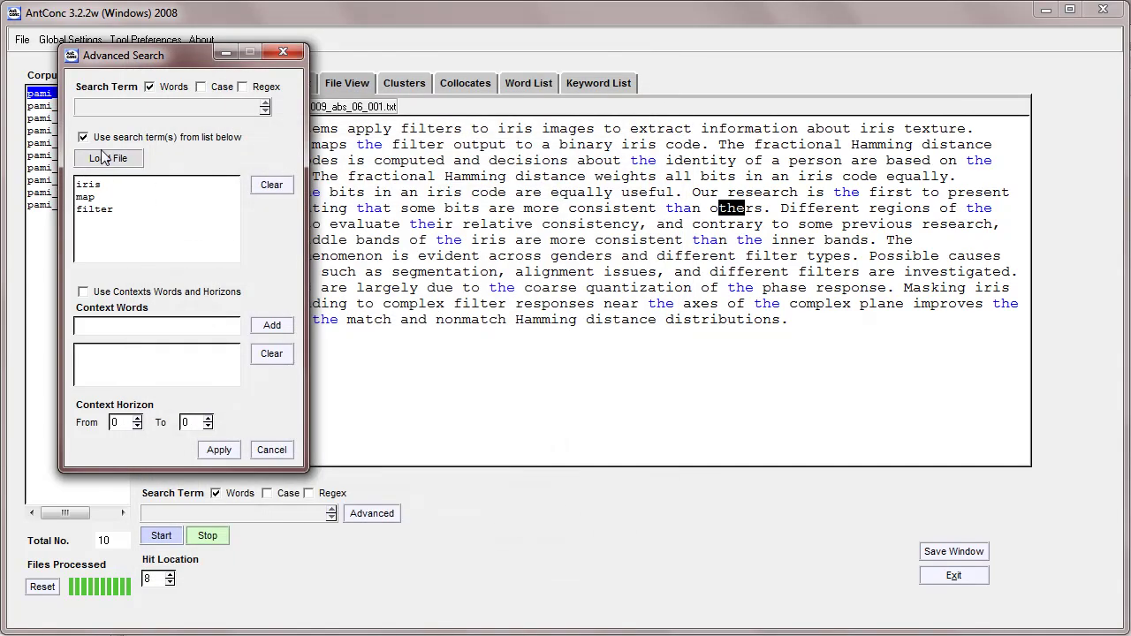
pyautogui.click(219, 450)
# Step: Run the word-list search (13 hits) and step forward to hit 11, a filter match
pyautogui.click(165, 538)
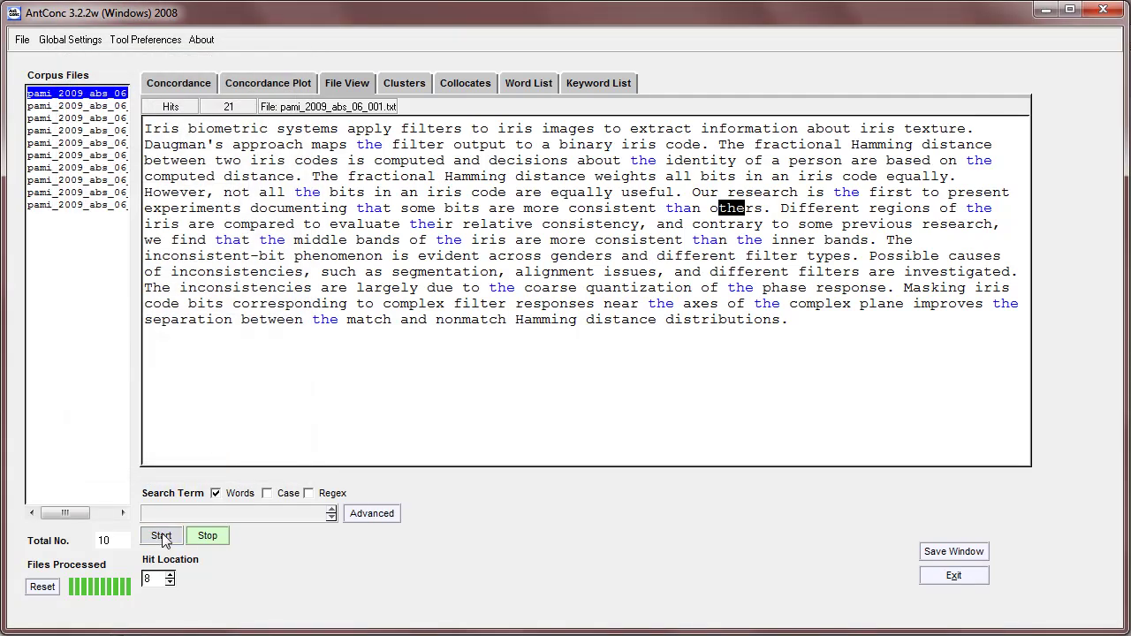
pyautogui.click(171, 582)
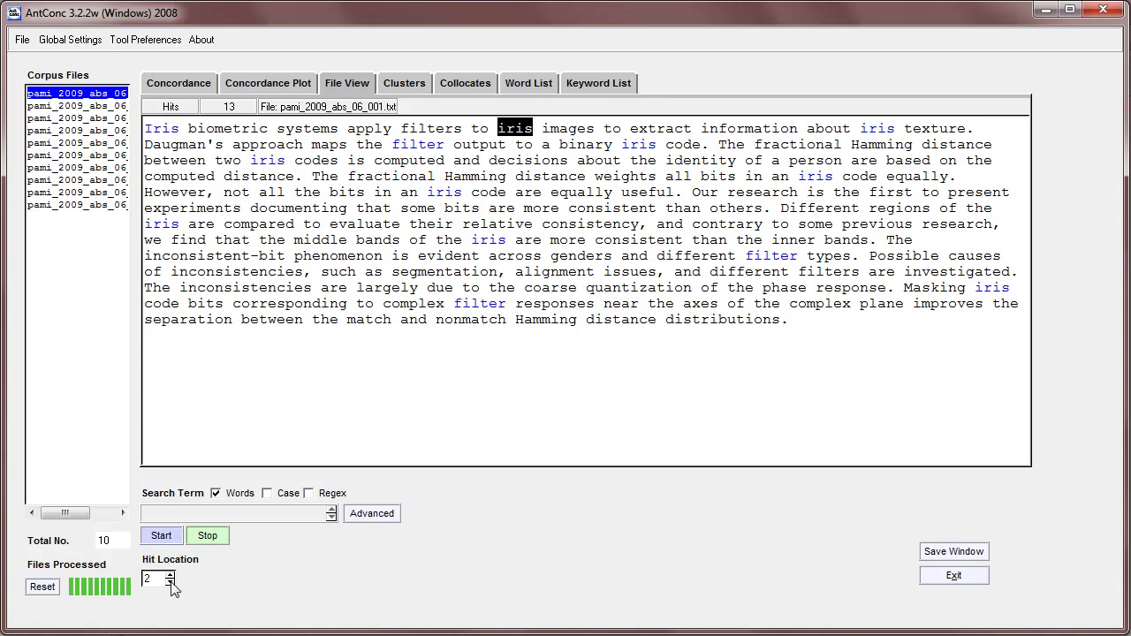
pyautogui.click(170, 582)
pyautogui.click(171, 582)
pyautogui.click(171, 582)
pyautogui.click(170, 583)
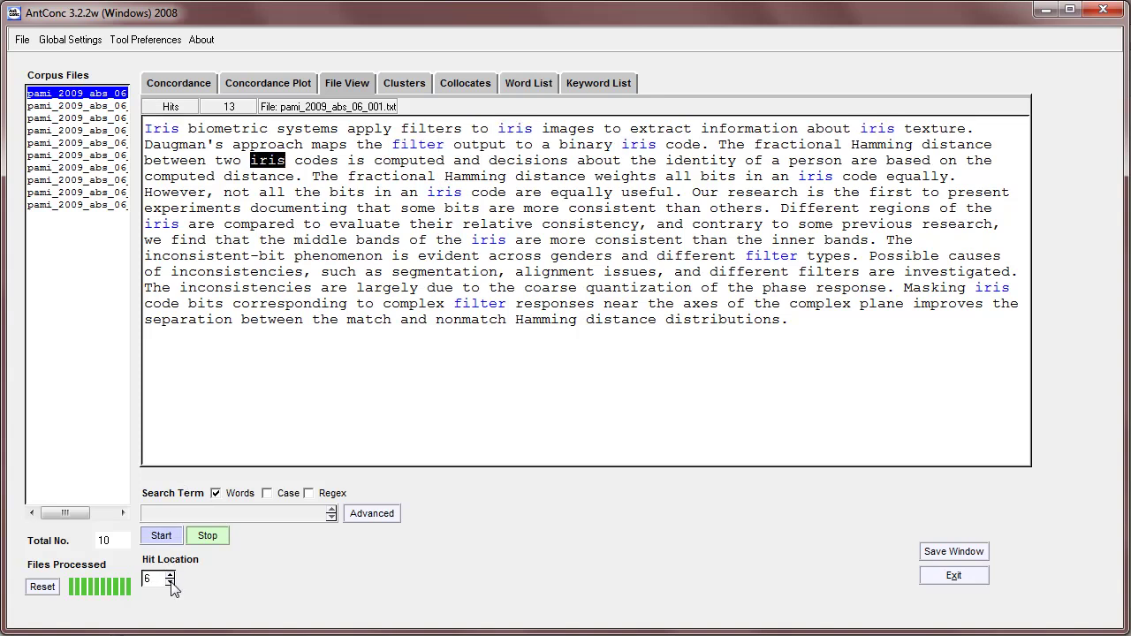
pyautogui.click(171, 582)
pyautogui.click(171, 583)
pyautogui.click(170, 583)
pyautogui.click(171, 582)
pyautogui.click(171, 583)
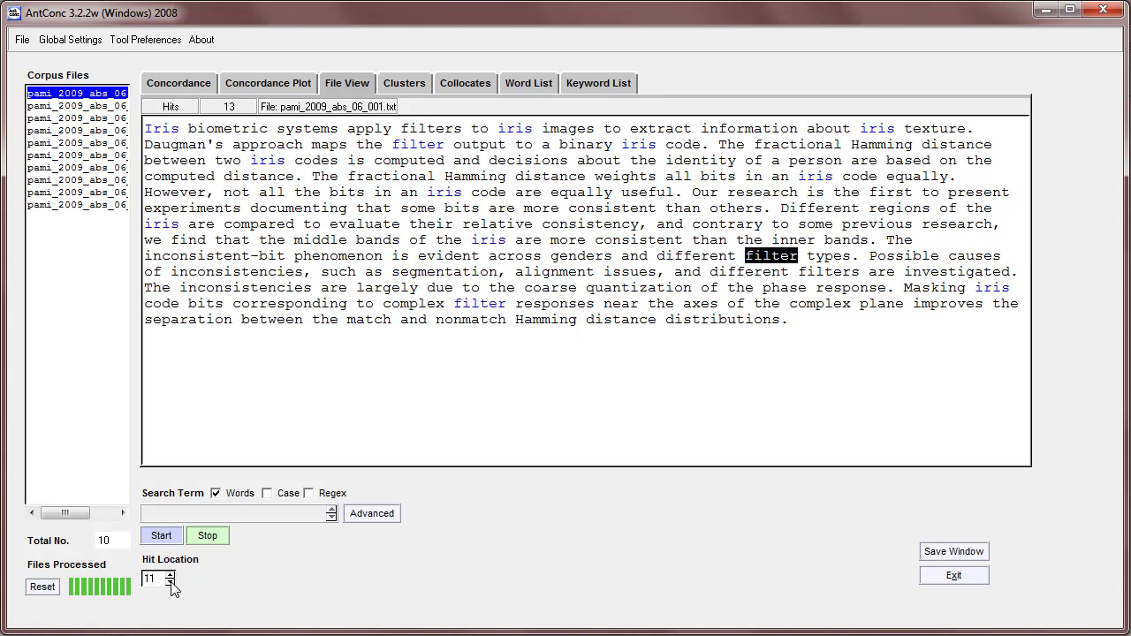
# Step: Drop the word list and add context word 'consistent' with a 3L to 3R horizon
pyautogui.click(371, 514)
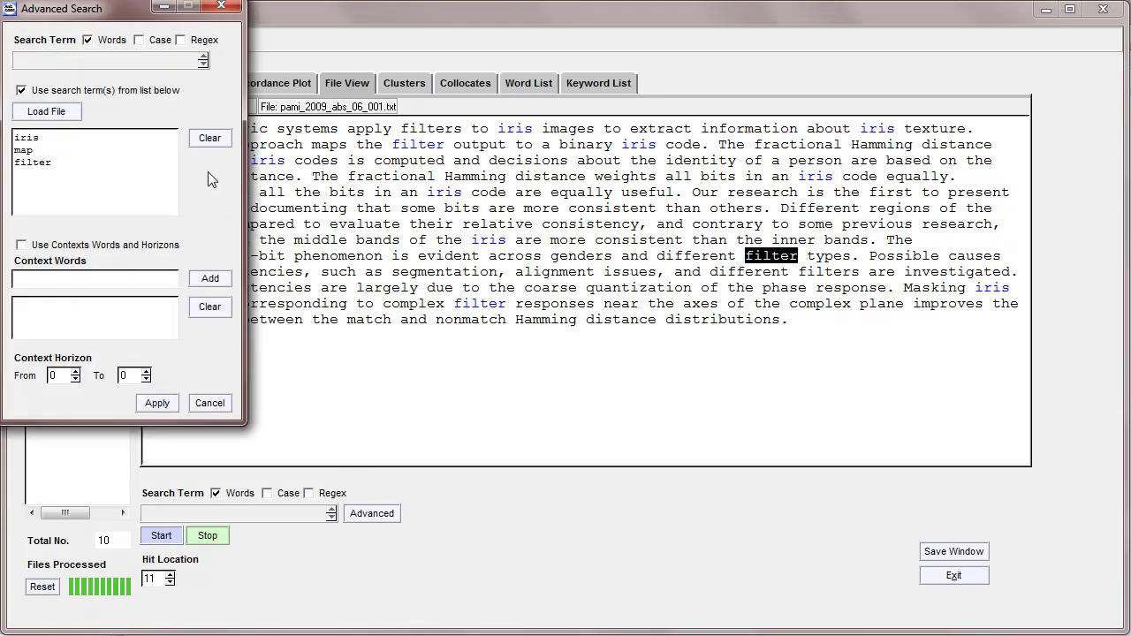
pyautogui.click(21, 91)
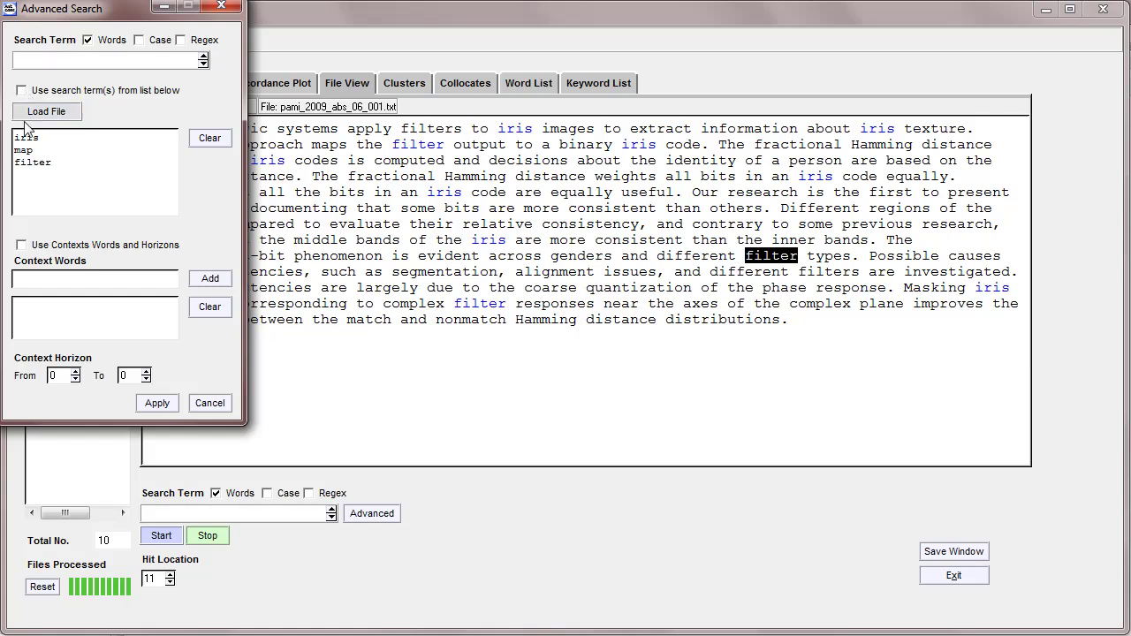
pyautogui.click(22, 246)
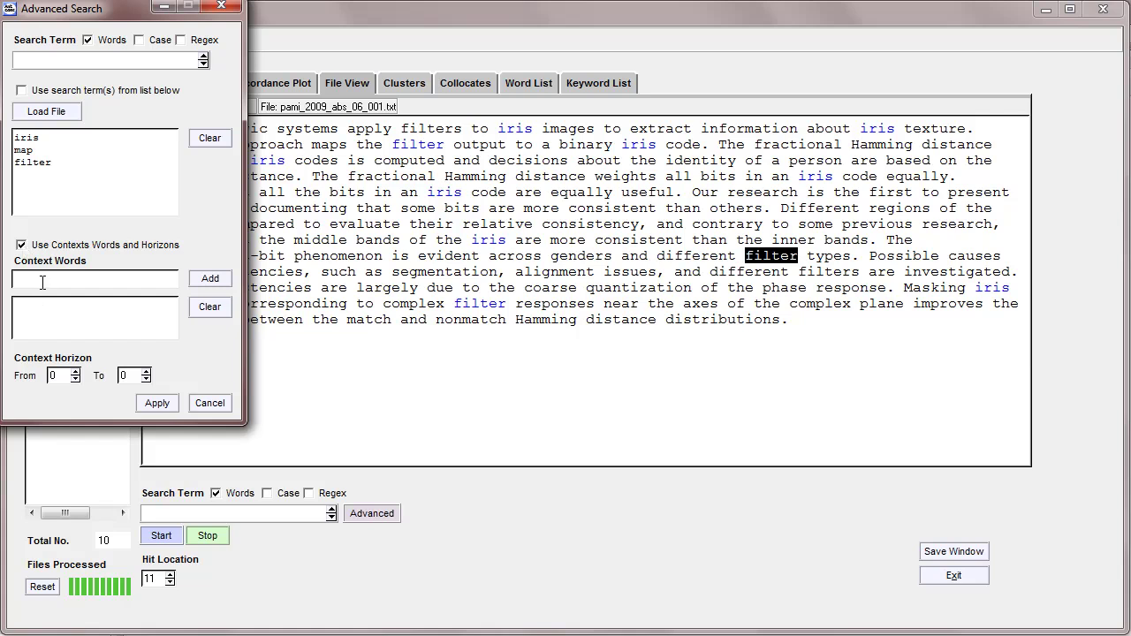
pyautogui.click(43, 283)
pyautogui.write('con')
pyautogui.press('BackSpace')
pyautogui.press('BackSpace')
pyautogui.press('BackSpace')
pyautogui.write('conte')
pyautogui.write('sistent')
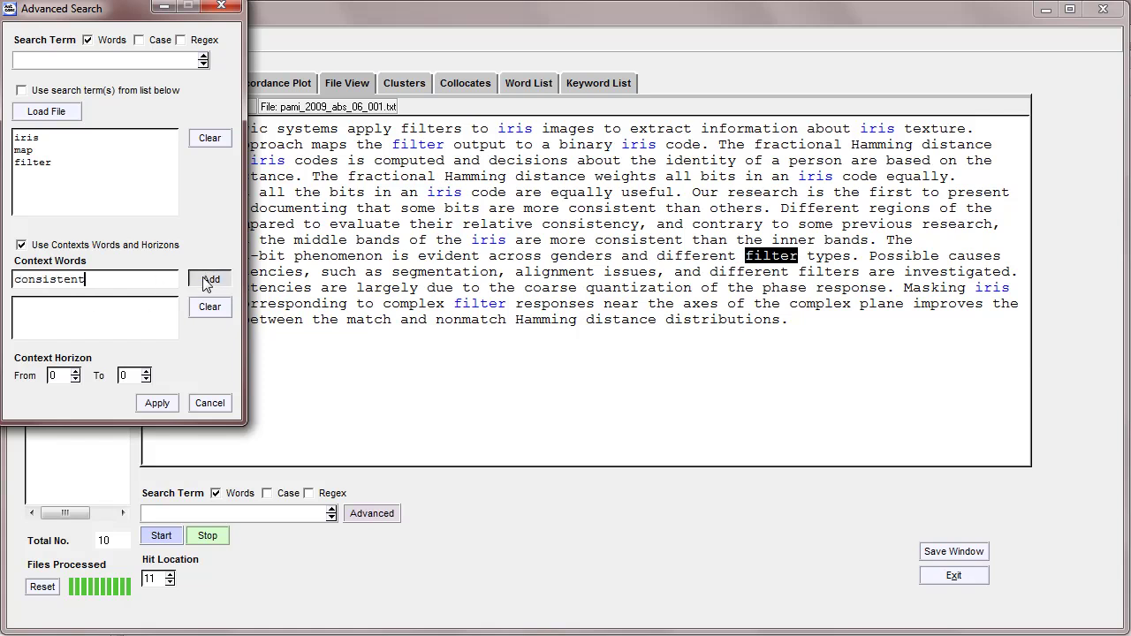
pyautogui.click(208, 281)
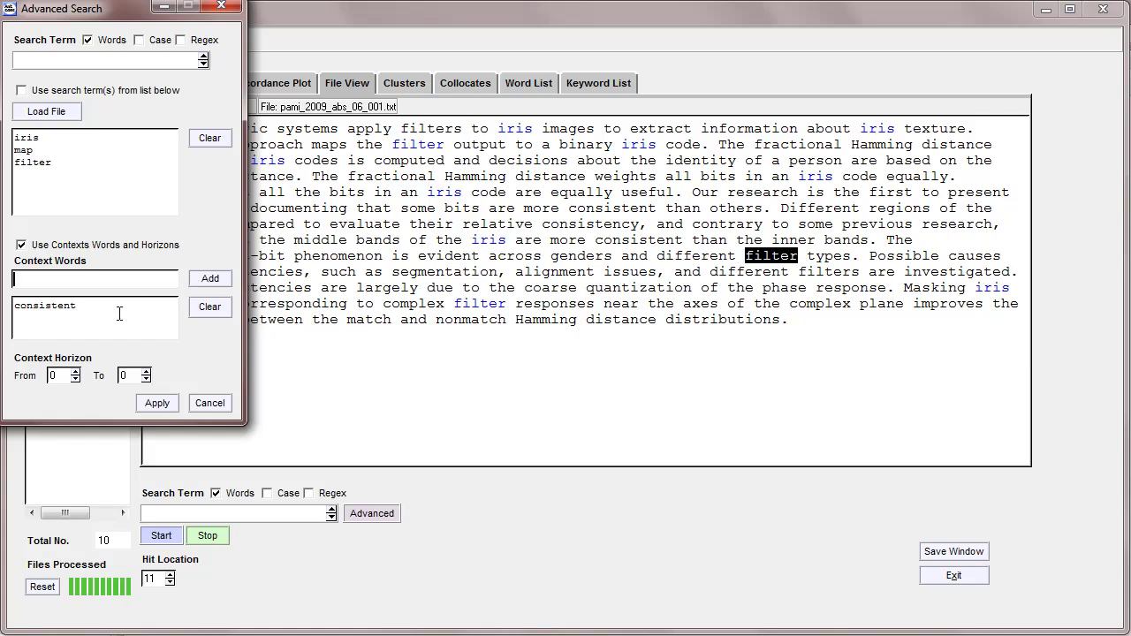
pyautogui.click(76, 373)
pyautogui.click(147, 373)
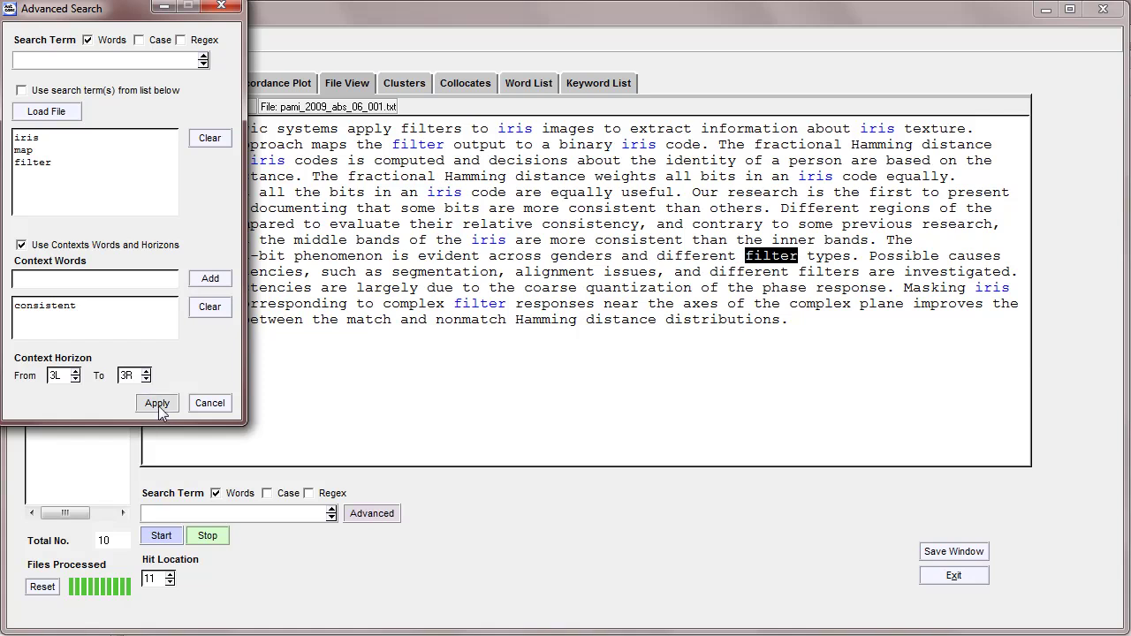
pyautogui.click(158, 404)
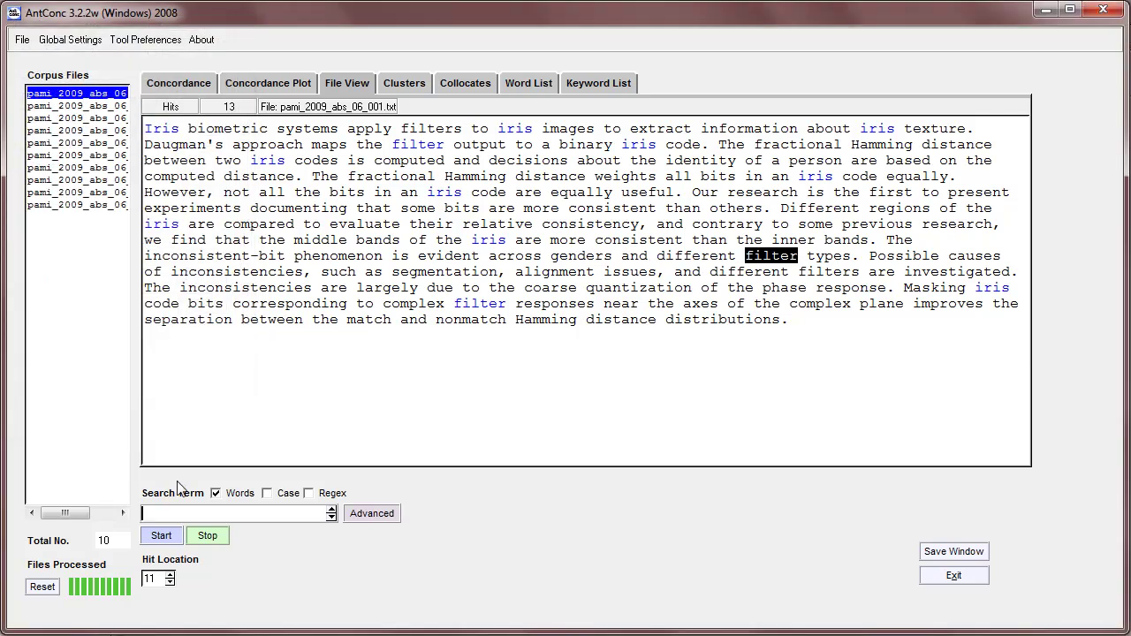
# Step: Search for 'iris' and mark 'consistent' beside it as the context word
pyautogui.write('iris')
pyautogui.press('Return')
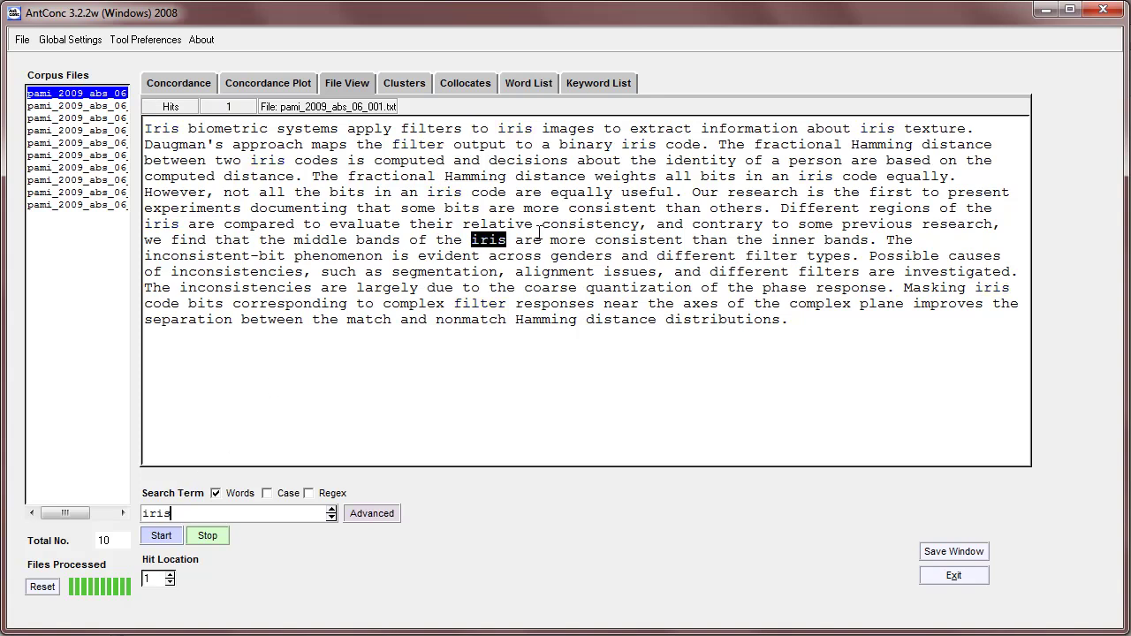
pyautogui.doubleClick(642, 237)
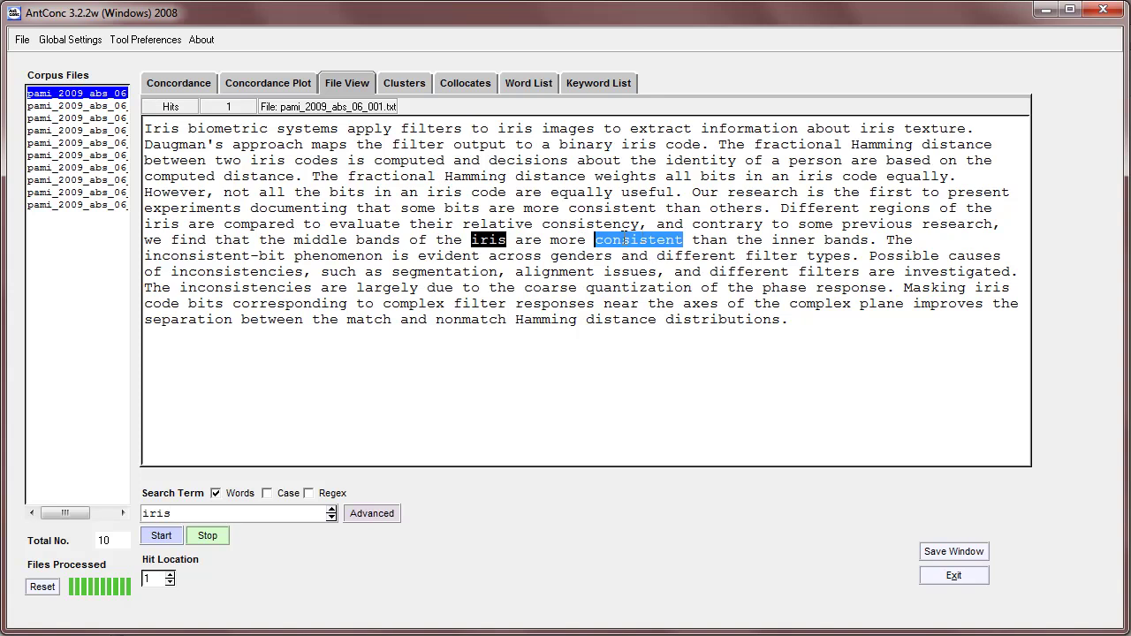
# Step: Search for 'more' instead and check both hits sit directly before 'consistent' in the abstract
pyautogui.moveTo(177, 513); pyautogui.dragTo(133, 511)
pyautogui.write('more')
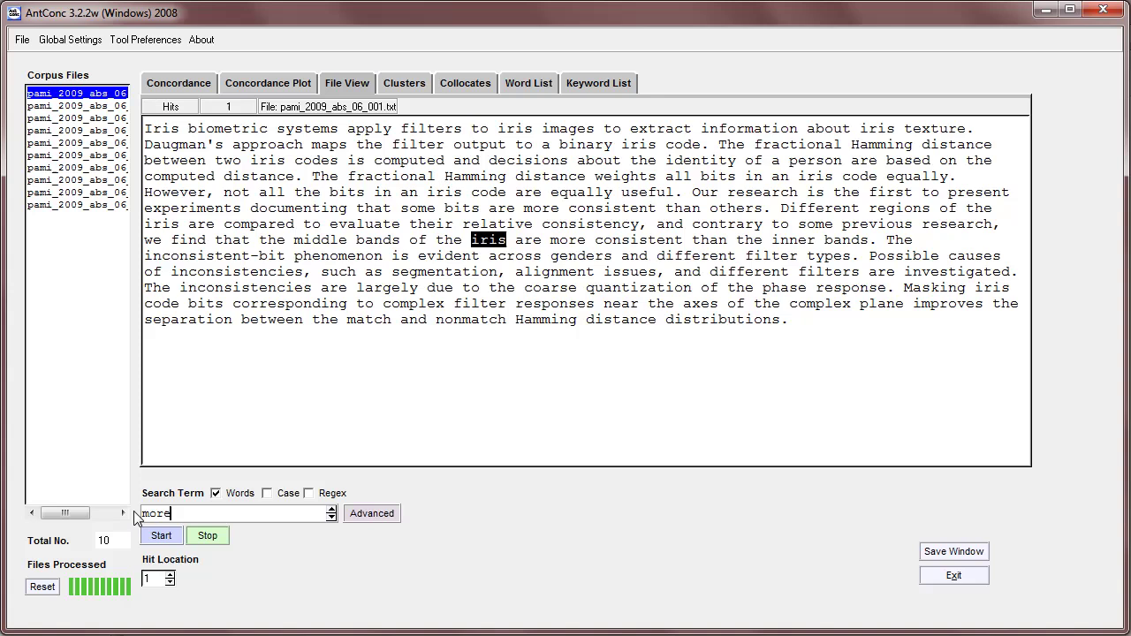
pyautogui.press('Return')
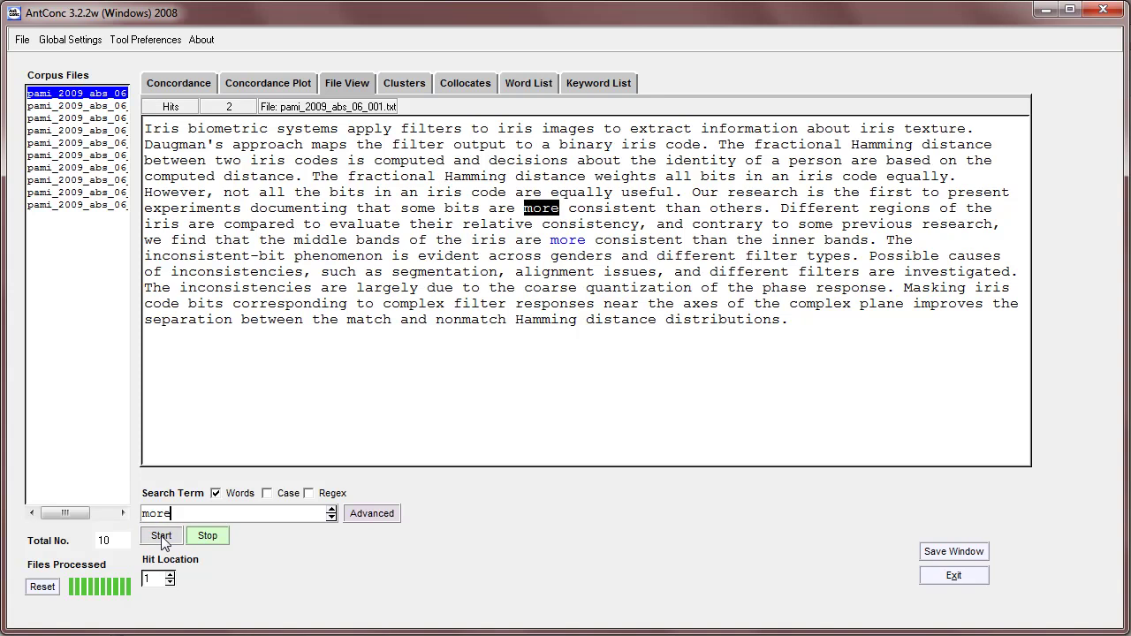
pyautogui.doubleClick(601, 208)
pyautogui.click(581, 239)
pyautogui.click(350, 85)
pyautogui.doubleClick(646, 237)
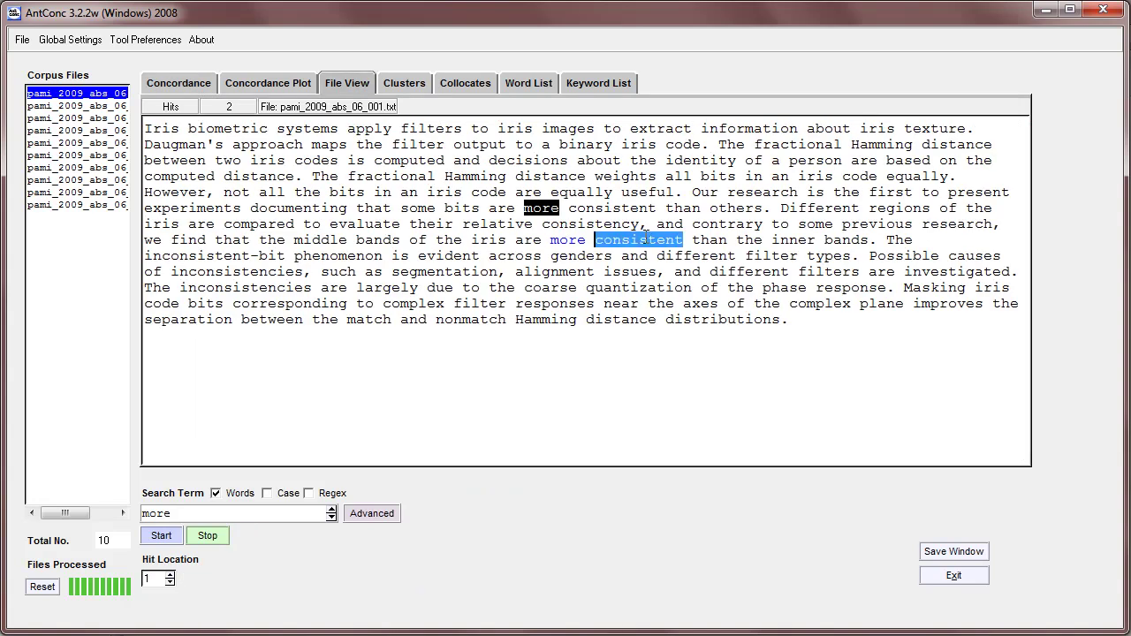
pyautogui.click(521, 240)
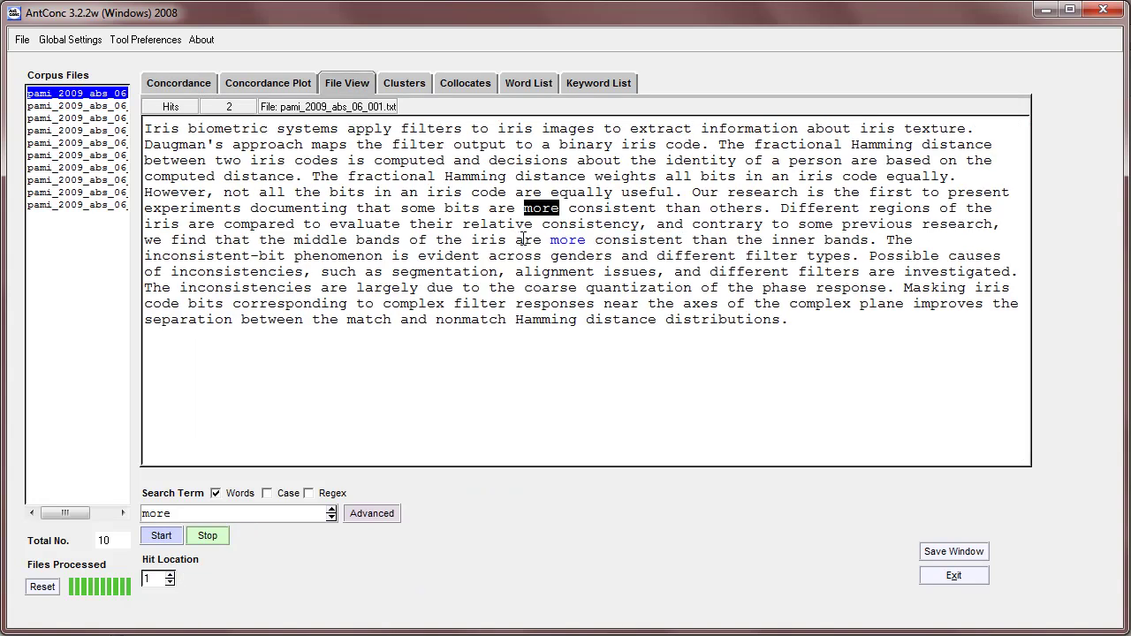
pyautogui.click(570, 239)
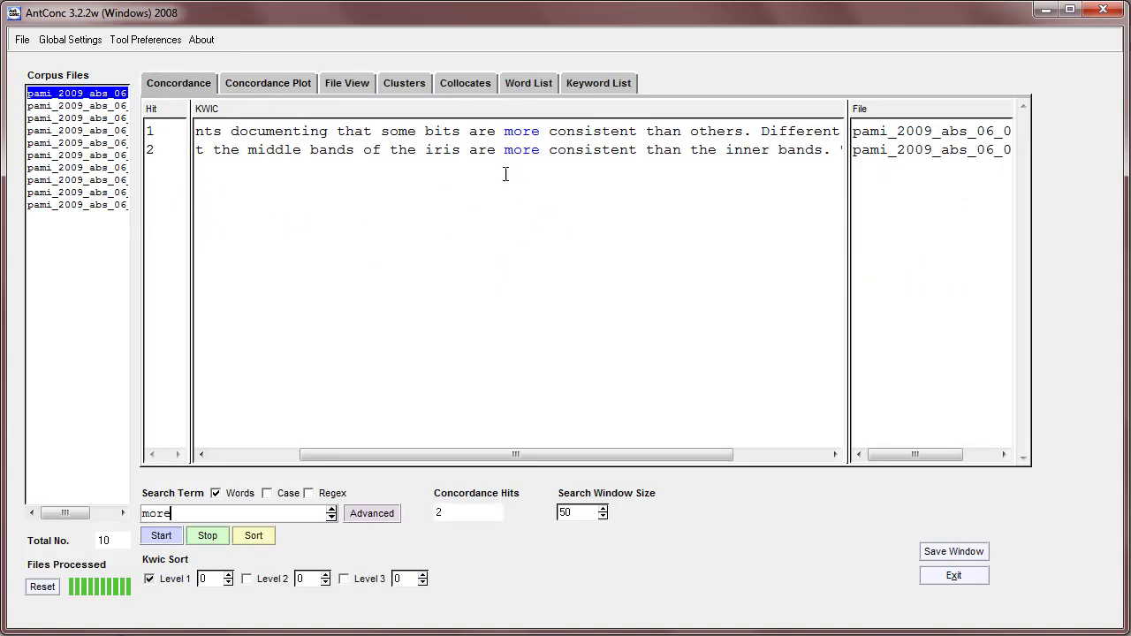
pyautogui.click(355, 85)
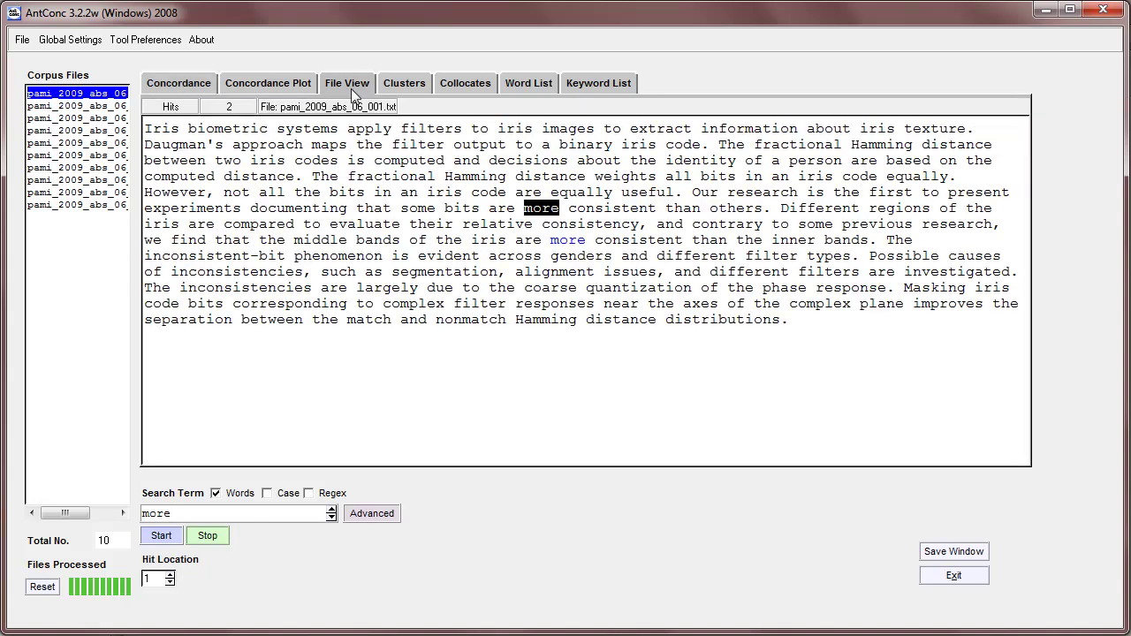